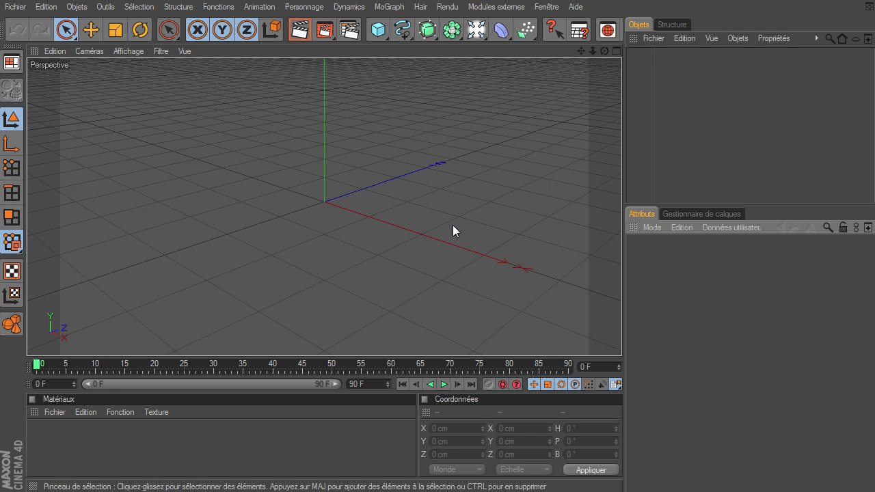
- Add a cylinder oriented along +Z, shorten its height and give it 2 height segments
left_click_drag(378, 29, 699, 42)
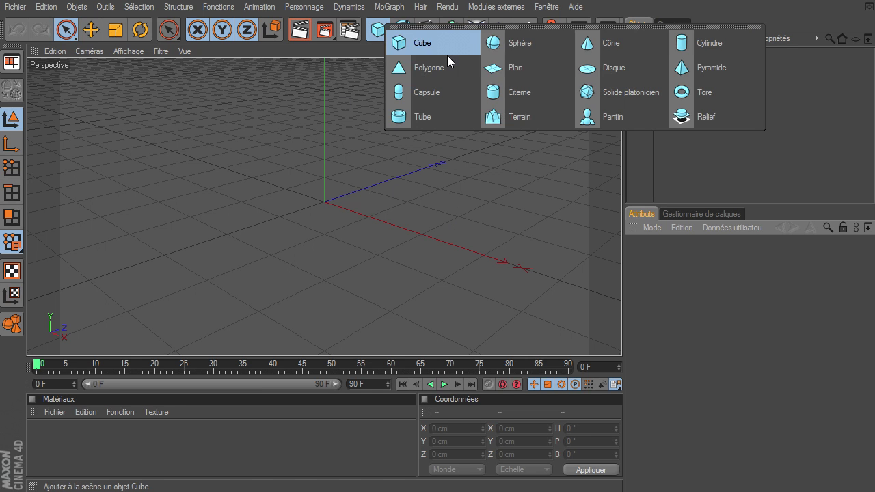
left_click(699, 42)
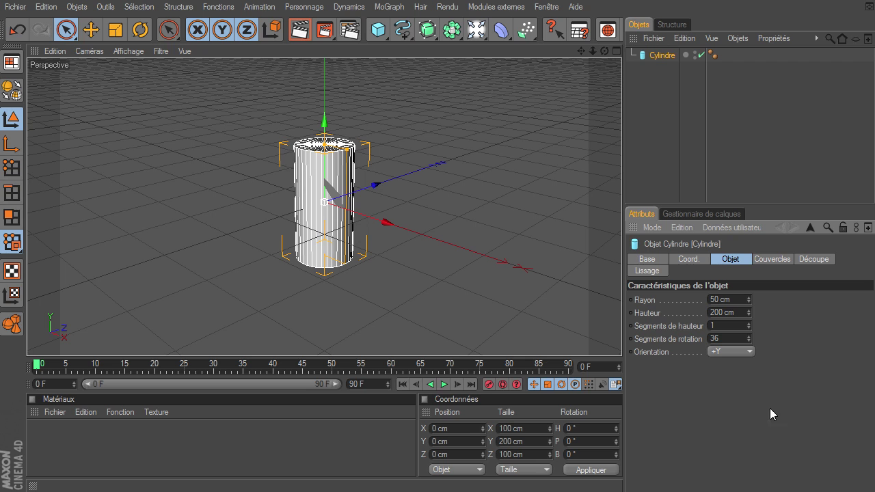
left_click(744, 350)
left_click(737, 418)
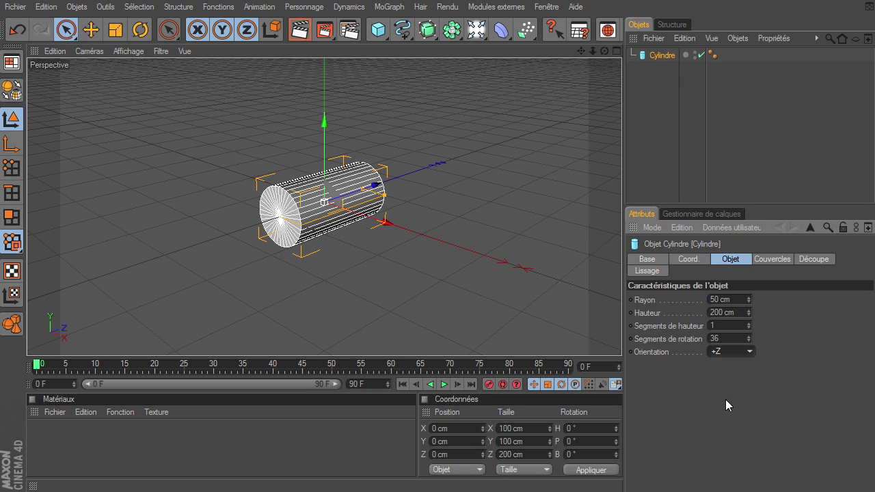
mouse_move(384, 196)
left_mouse_down()
mouse_move(372, 203)
mouse_move(622, 339)
left_mouse_up()
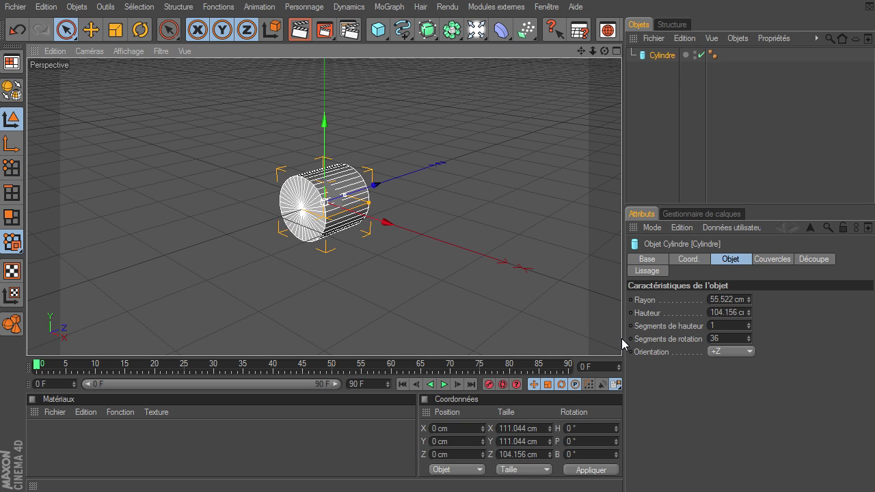
left_click(750, 324)
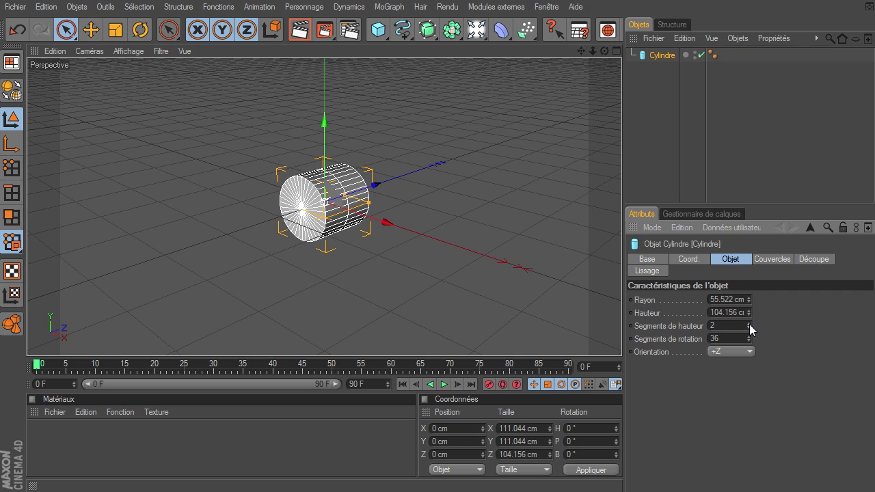
- Set the cylinder's cap segments to 3, then deselect it and orbit the view
left_click(771, 260)
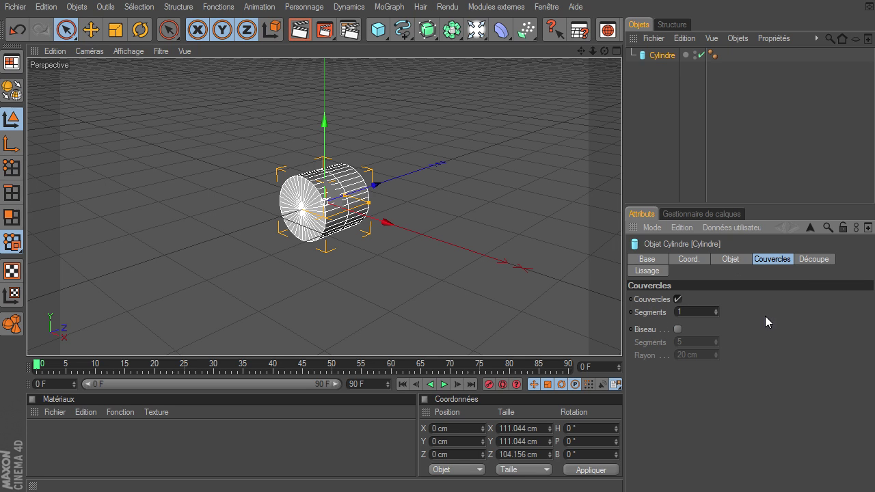
left_click(716, 309)
left_click(716, 309)
left_click(665, 165)
mouse_move(602, 51)
left_mouse_down()
mouse_move(621, 339)
mouse_move(608, 50)
left_mouse_up()
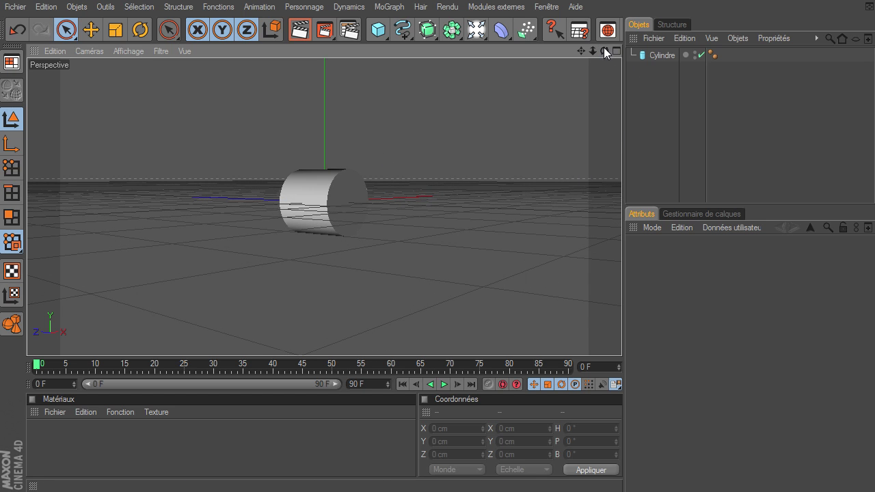
- Switch to four views and maximise the front (Avant) view, framing the cylinder lower
left_click_drag(604, 51, 622, 338)
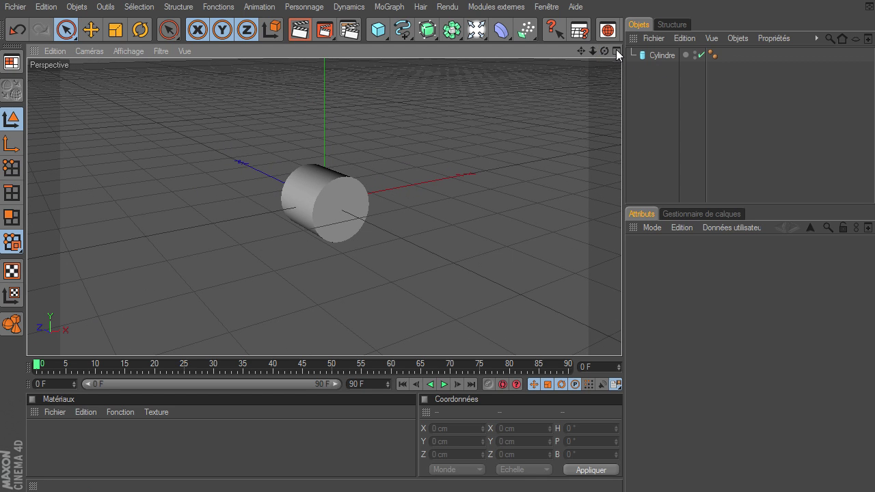
left_click(616, 51)
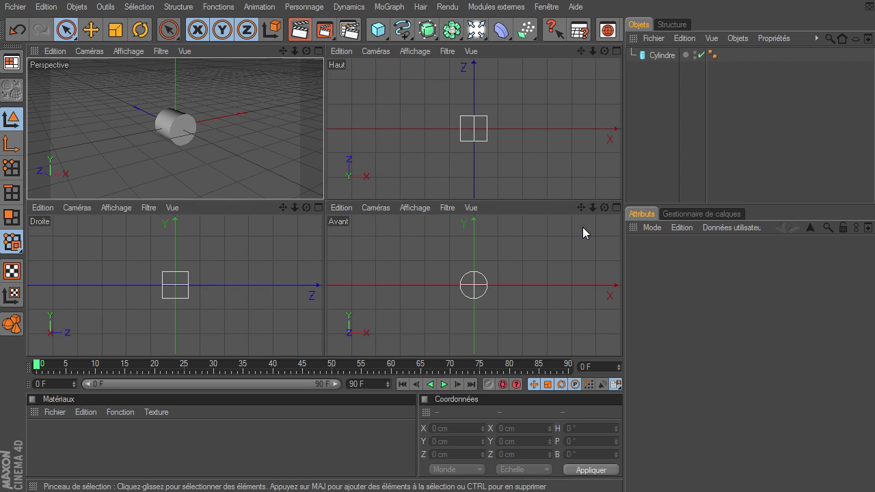
left_click(617, 208)
left_click(615, 208)
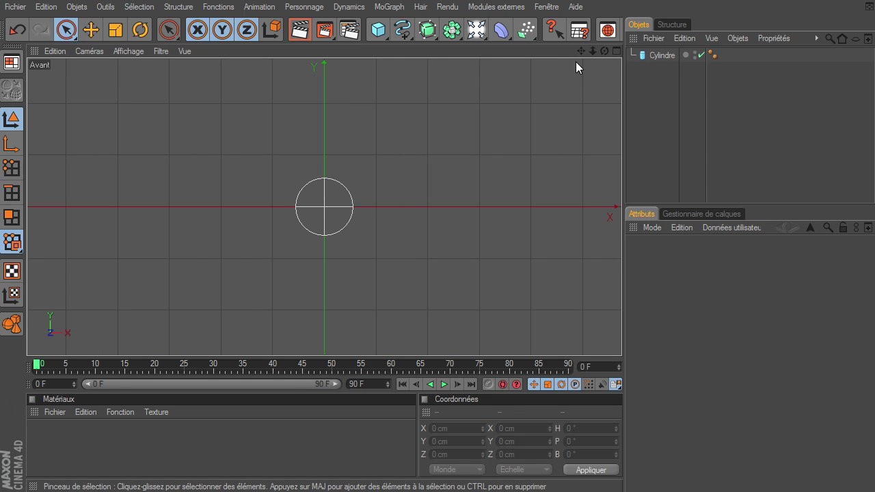
middle_click_drag(527, 73, 545, 134, "alt")
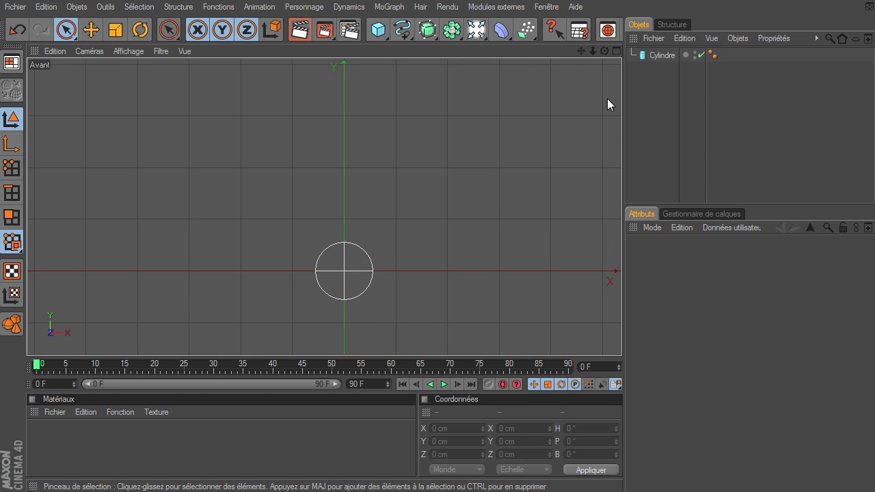
- Drop the cylinder onto the ground plane, raising its Y position to 55.522 cm
left_click(658, 55)
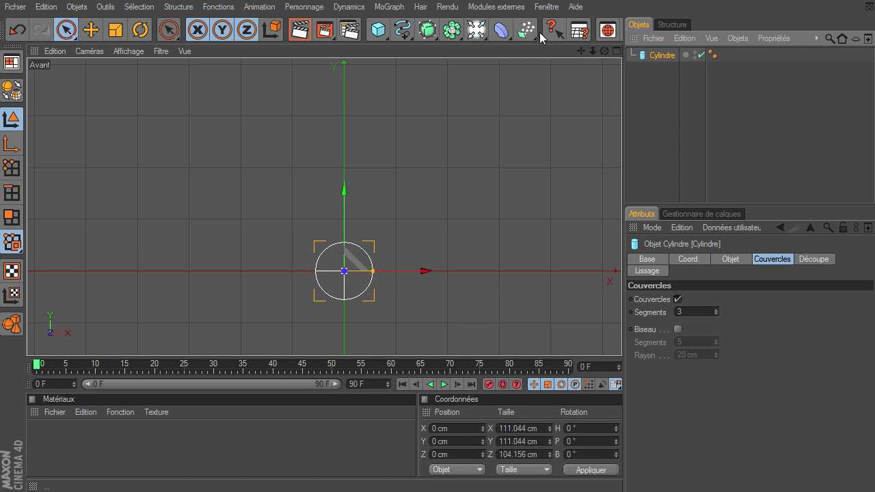
middle_click_drag(540, 38, 335, 43)
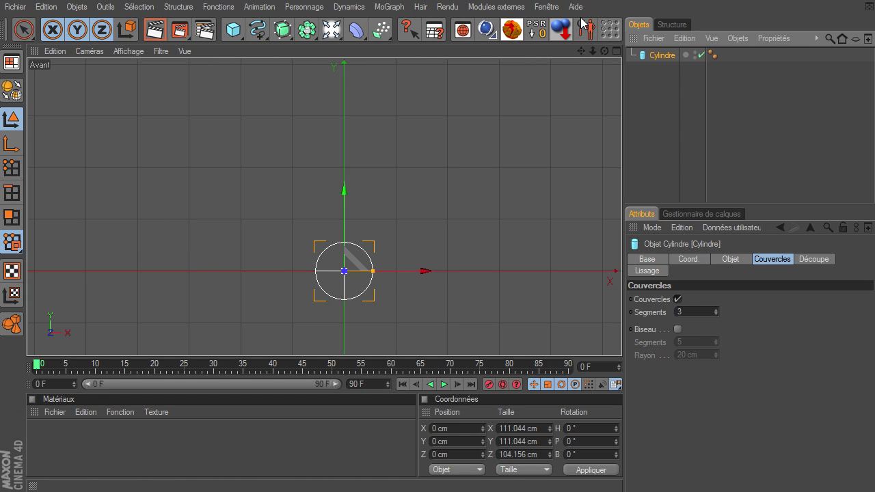
left_click(559, 33)
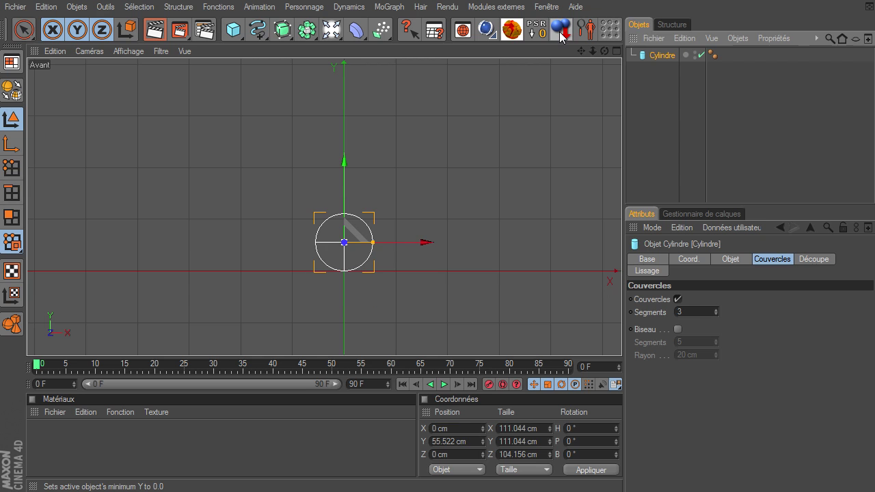
middle_click_drag(446, 34, 621, 59)
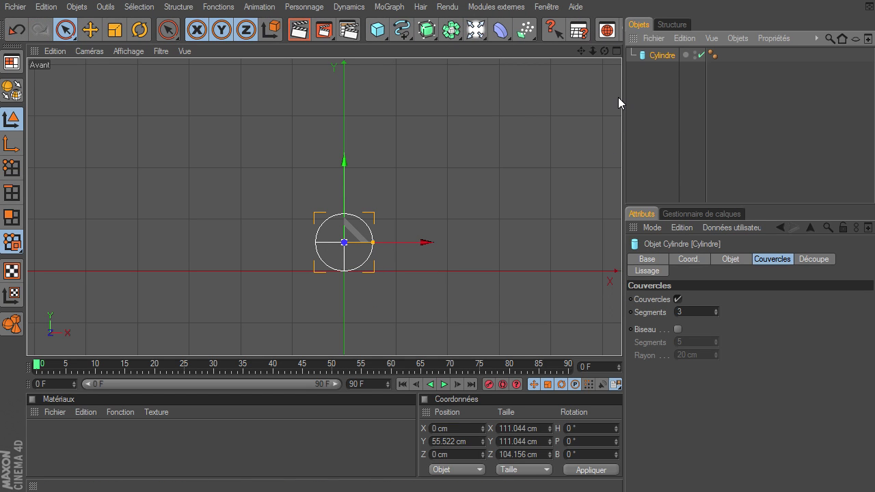
middle_click_drag(551, 92, 585, 122)
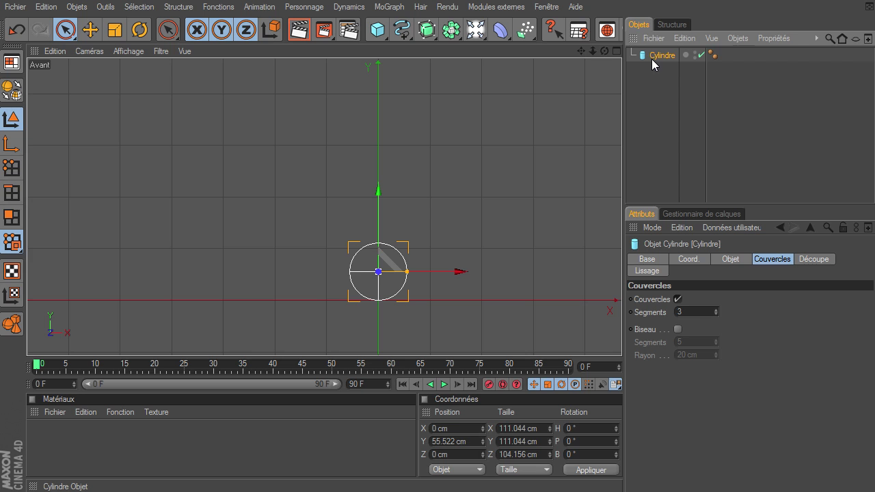
- Duplicate the cylinder and move the copy left to X -299 cm
key("ctrl+c")
key("ctrl+v")
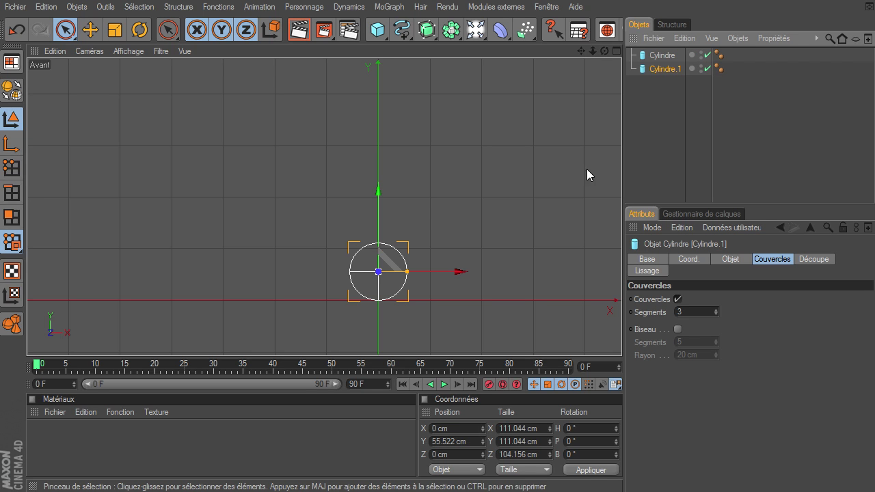
left_click_drag(464, 272, 310, 272)
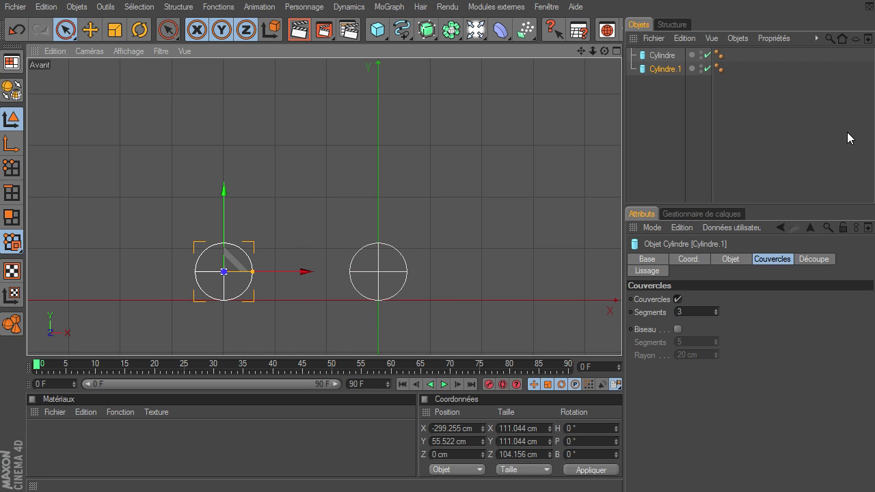
left_click(670, 71)
- Duplicate the left cylinder again and raise the new copy high above the others
key("ctrl+c")
key("ctrl+v")
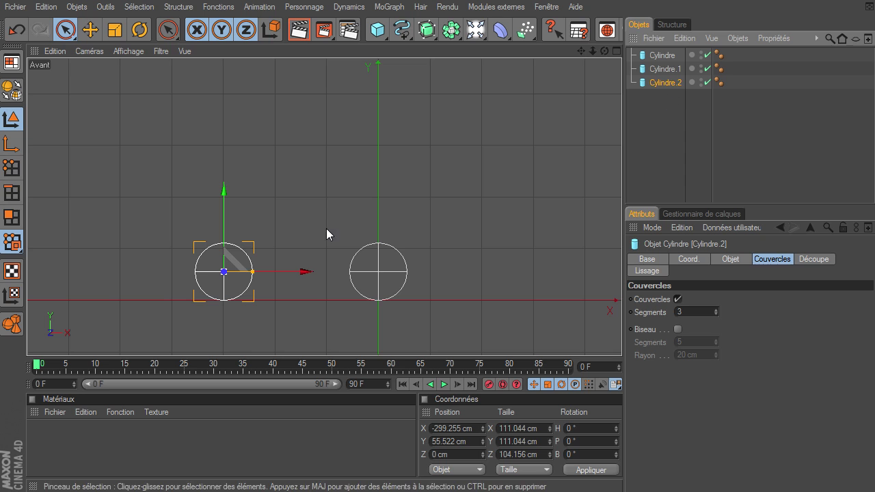
left_click_drag(297, 276, 403, 272)
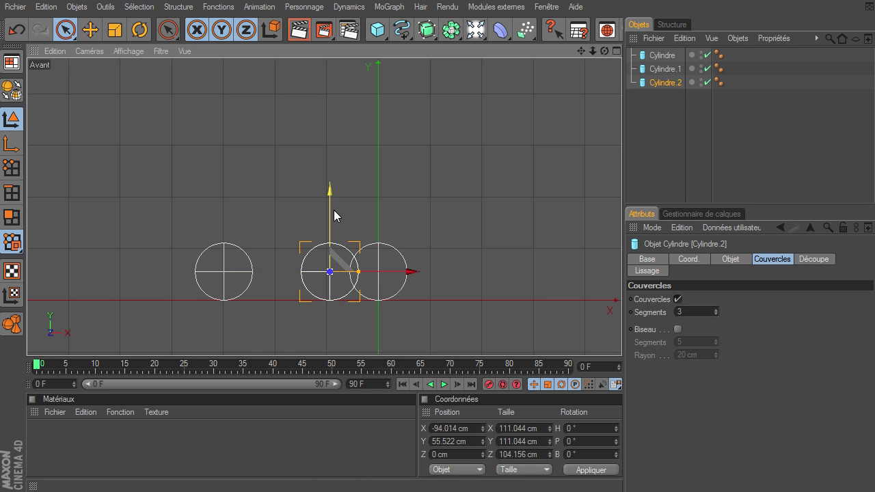
left_click_drag(330, 198, 331, 79)
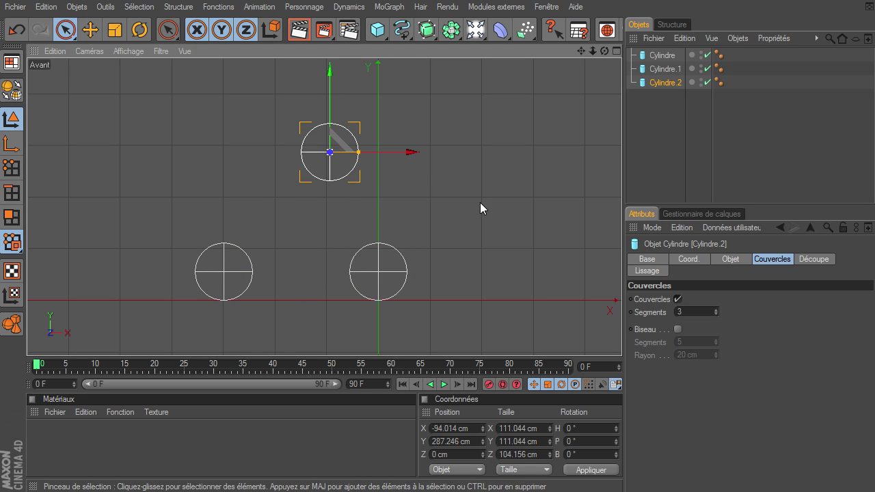
left_click_drag(581, 51, 583, 56)
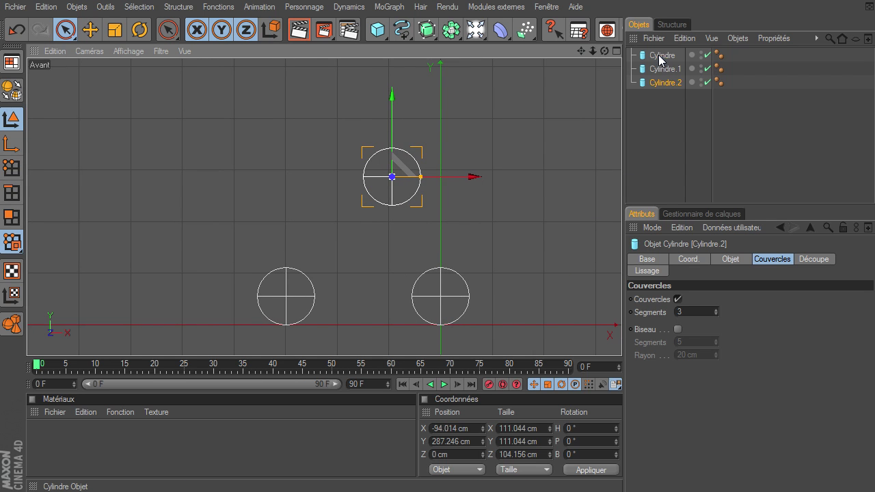
- Enlarge the original cylinder to 193.14 cm across and rest it on the ground plane
left_click(445, 312)
left_click_drag(468, 296, 623, 343)
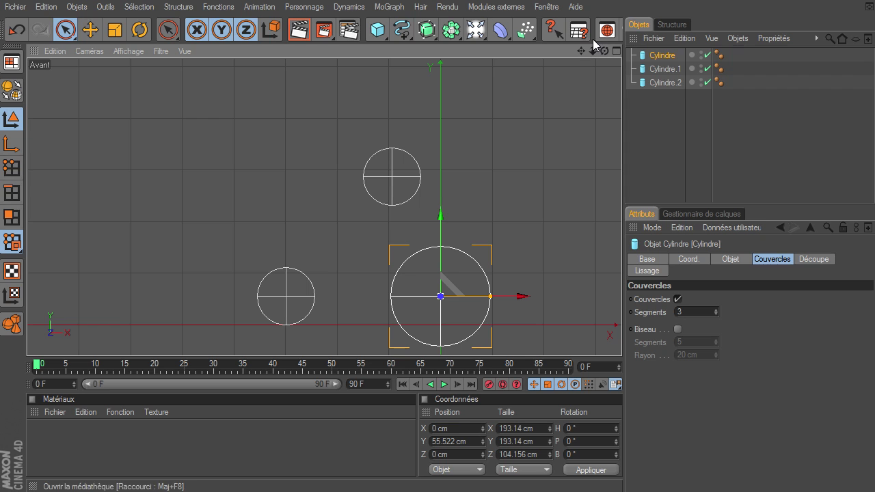
left_click(565, 30)
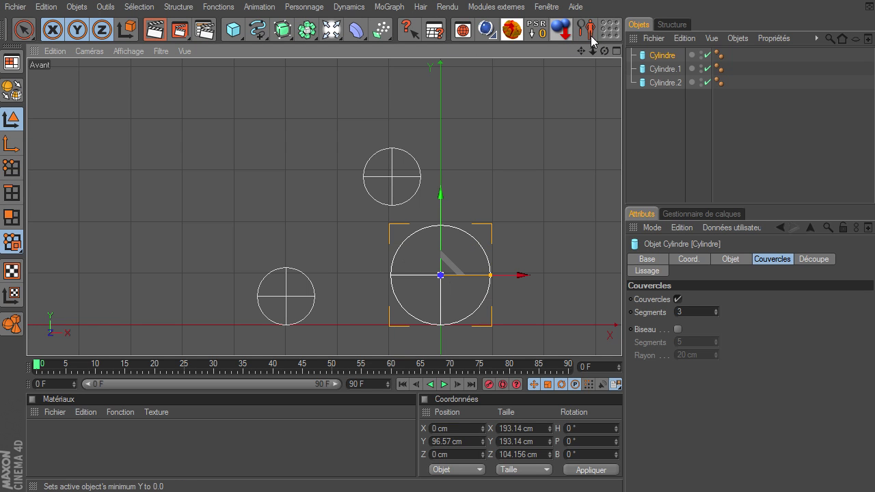
- Raise the top cylinder further, shift the lower-left cylinder further left, and zoom out
left_click(657, 82)
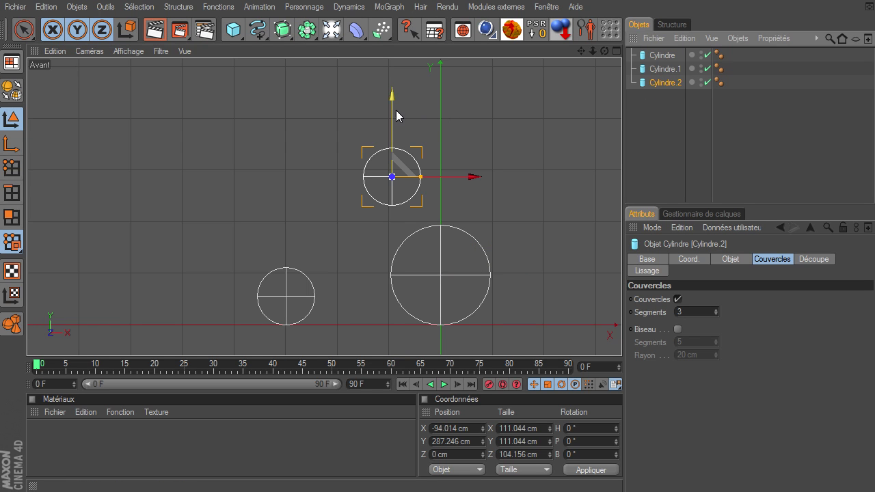
left_click_drag(622, 335, 621, 302)
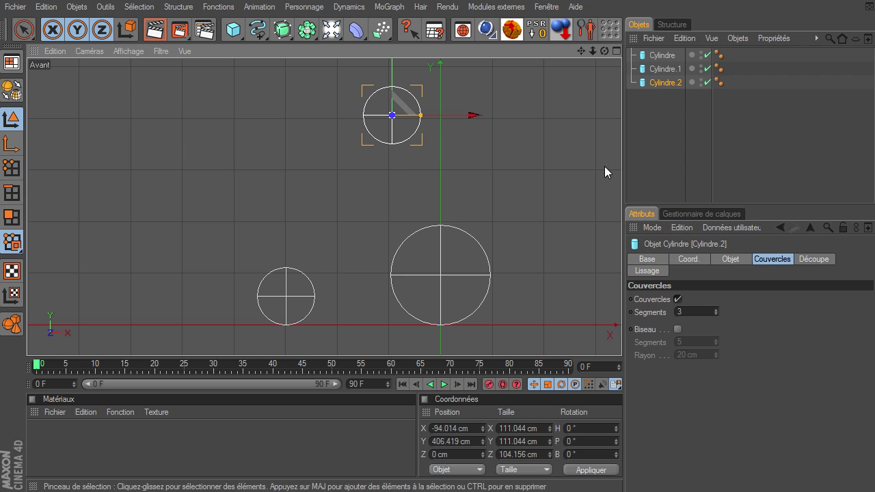
left_click(658, 69)
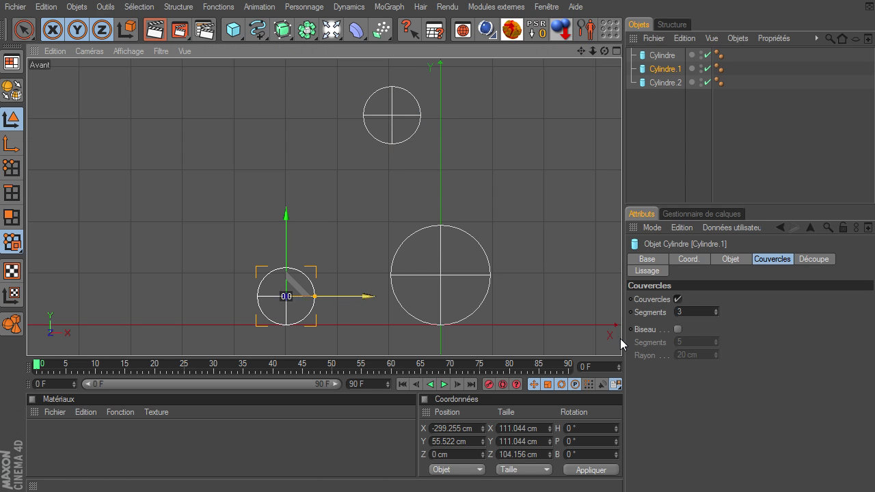
left_click_drag(358, 294, 300, 294)
left_click(665, 172)
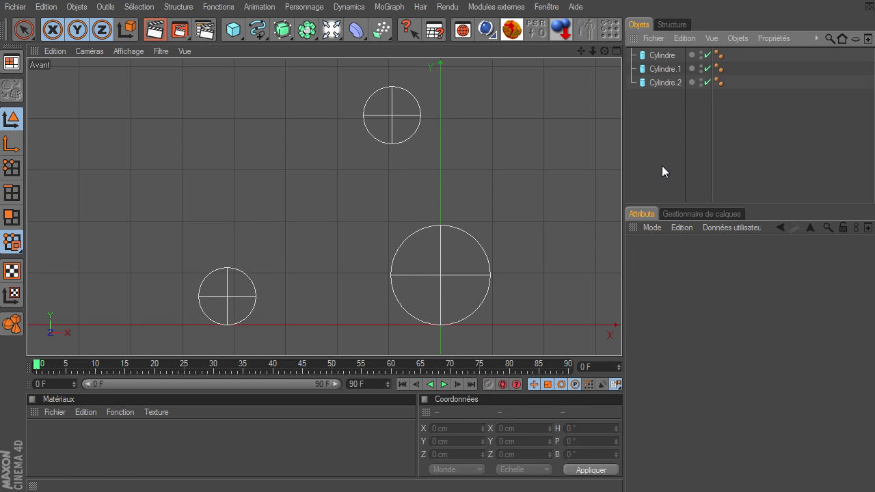
left_click_drag(594, 53, 621, 339)
left_click_drag(581, 52, 621, 339)
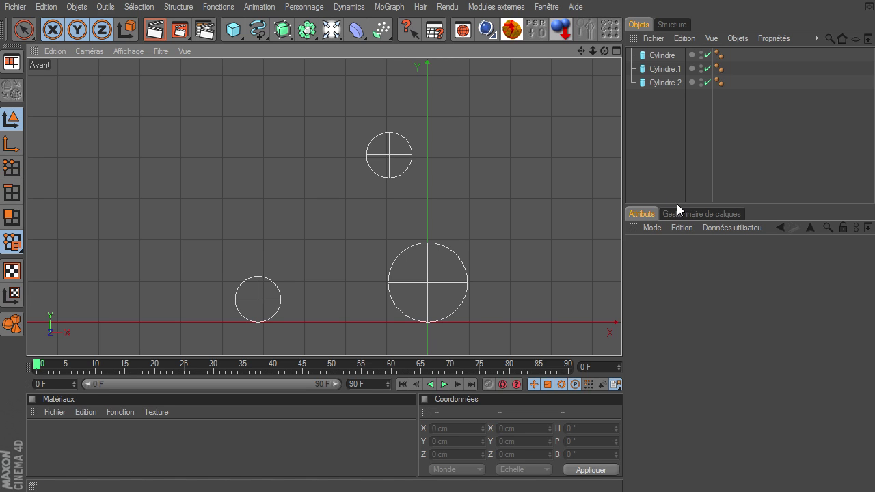
- Group the three Cylindre objects under an Objet neutre null, then open the spline types list
left_click_drag(635, 117, 677, 53)
right_click(674, 53)
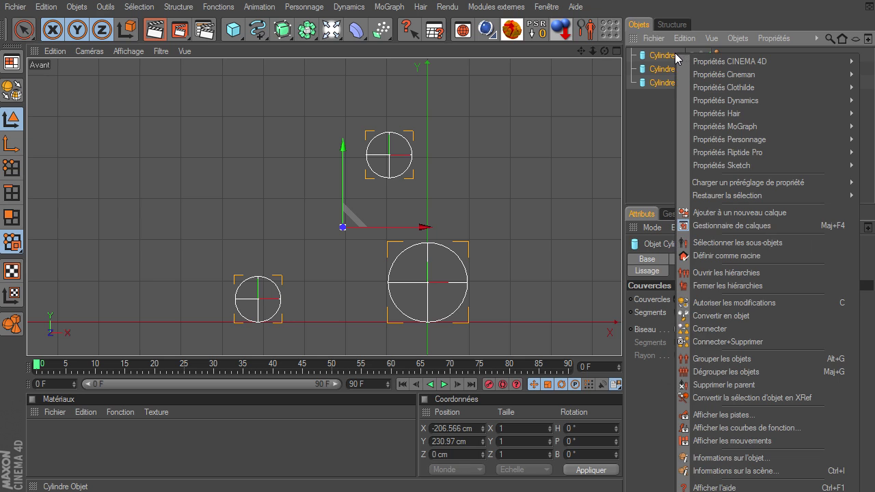
left_click(695, 360)
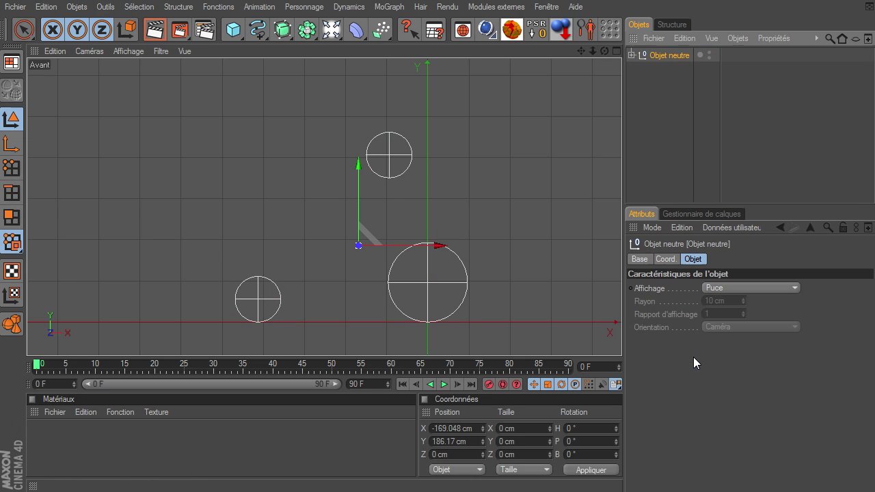
left_click(645, 129)
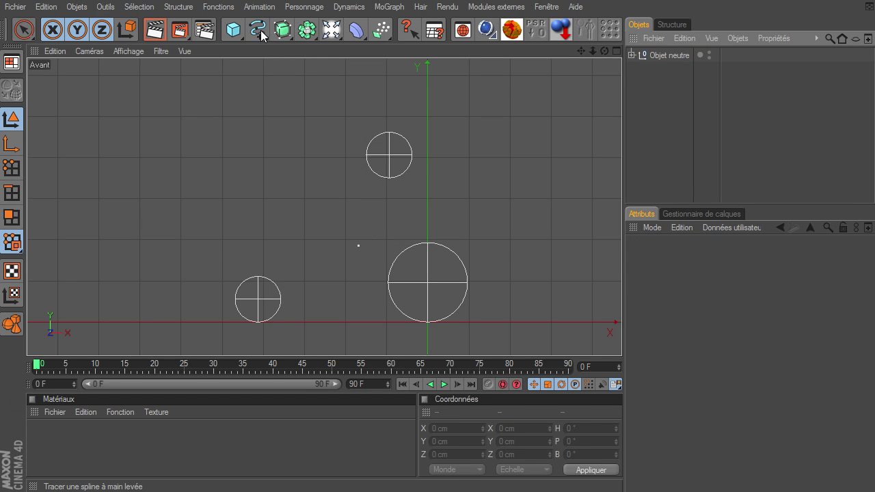
left_click_drag(262, 36, 477, 74)
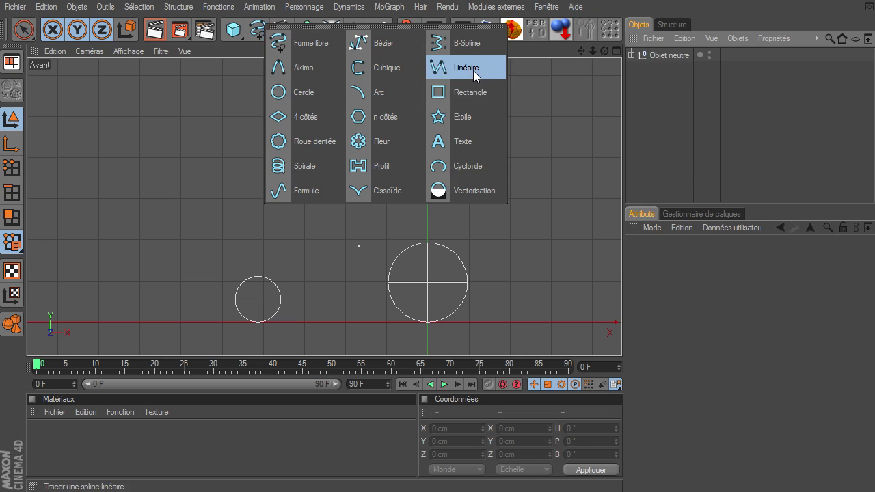
- Start a linear spline under the small pulley, running under and around the large pulley toward the top one
left_click(476, 74)
left_click_drag(593, 51, 621, 338)
left_click_drag(582, 52, 621, 338)
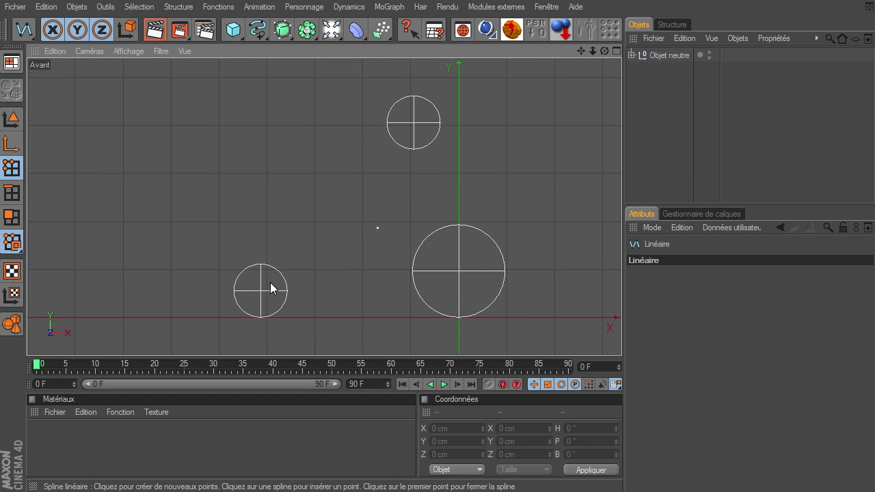
left_click(260, 320)
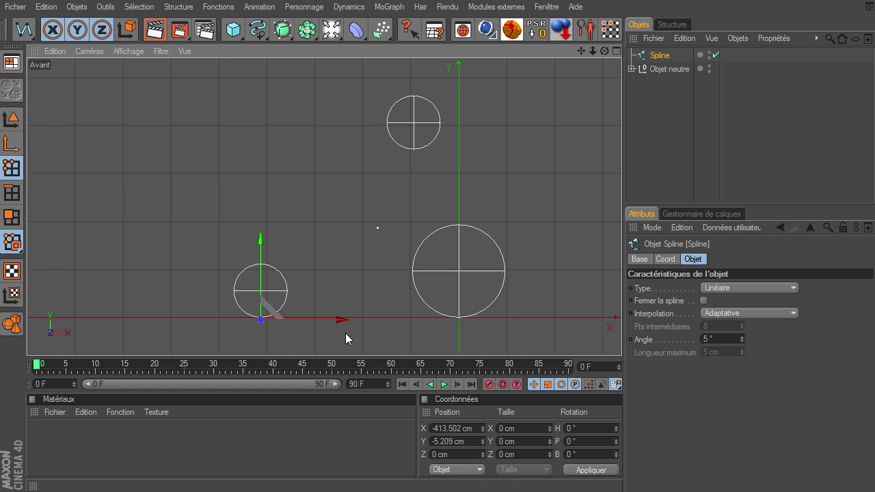
left_click(459, 320)
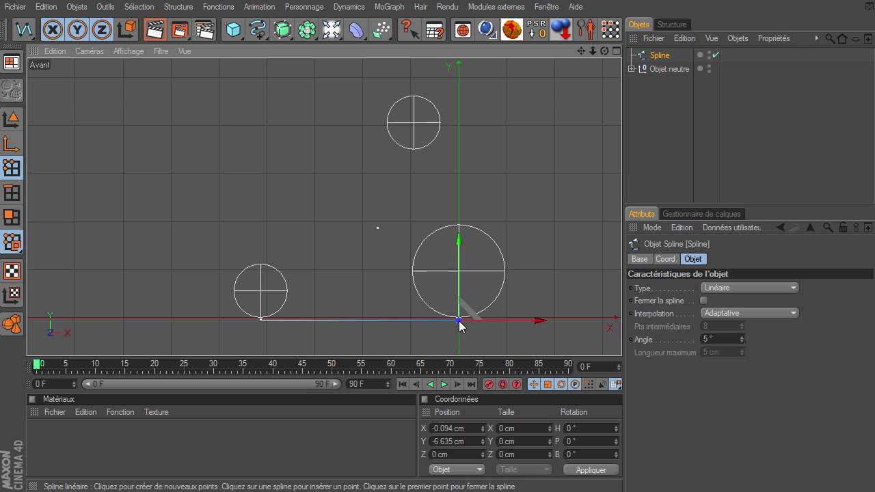
left_click(494, 305)
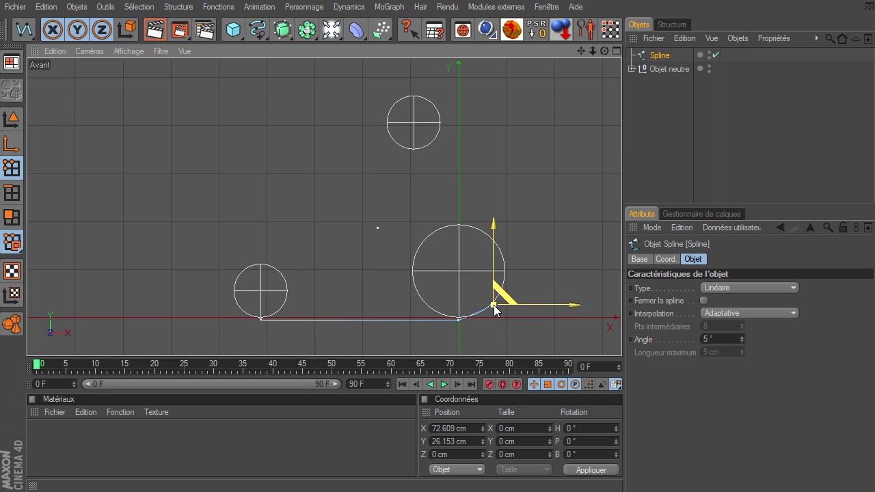
left_click(508, 273)
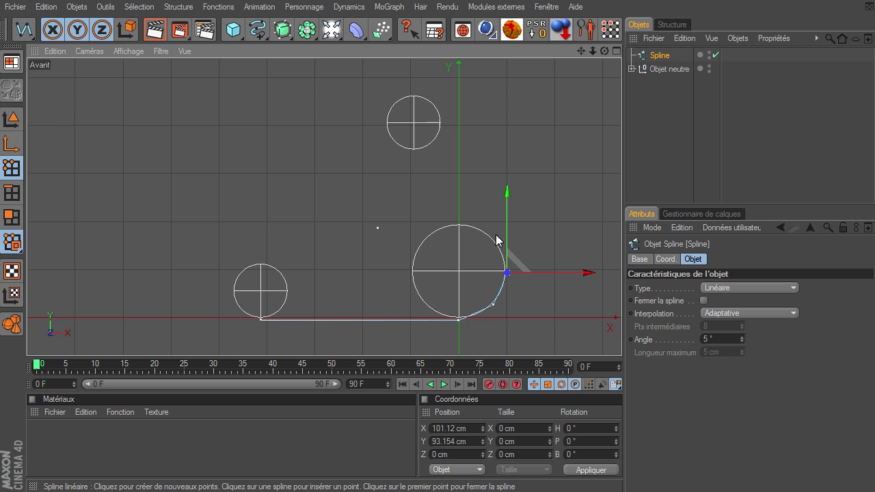
left_click(491, 234)
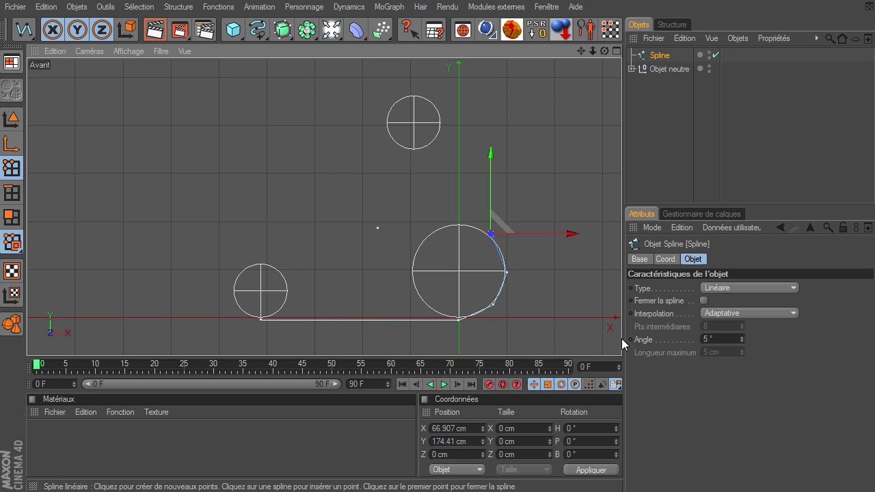
left_click(444, 123)
left_click(429, 99)
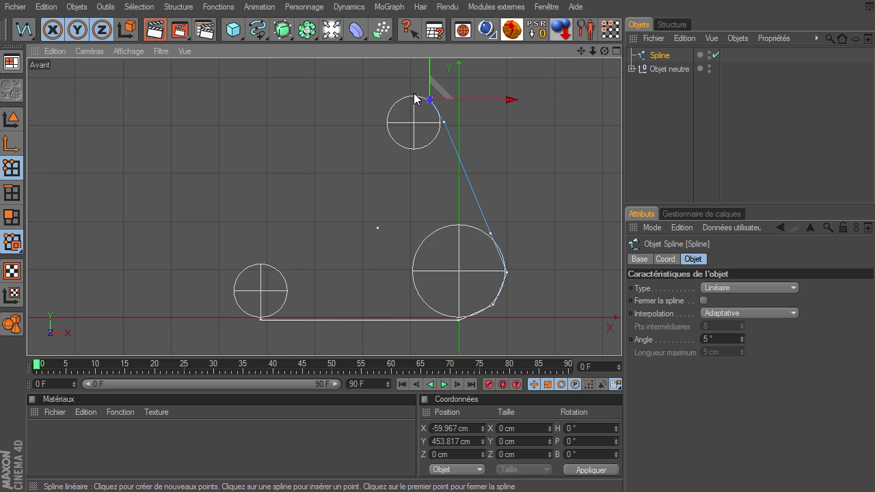
- Continue the spline over the top pulley and around the small pulley, closing it at its first point
left_click(413, 92)
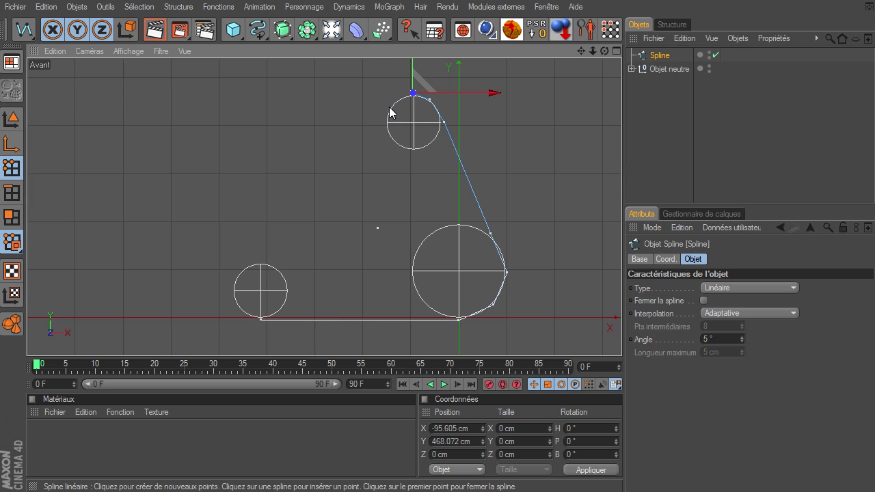
left_click(388, 107)
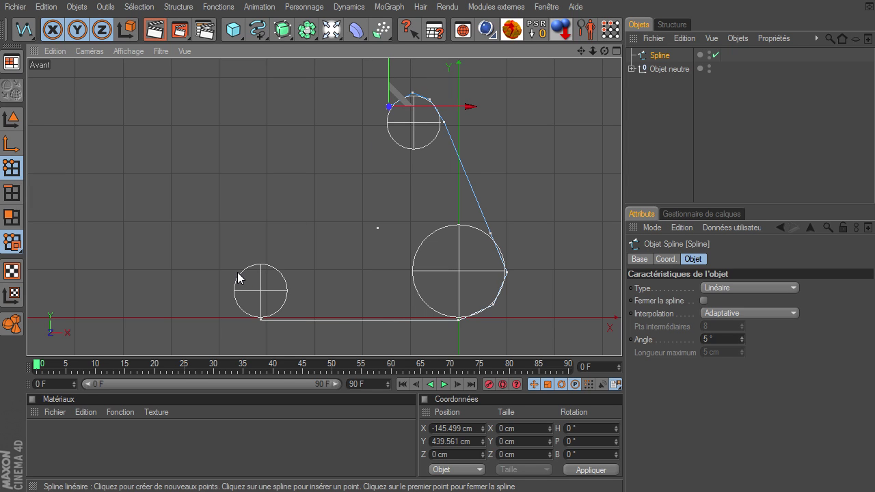
left_click(240, 273)
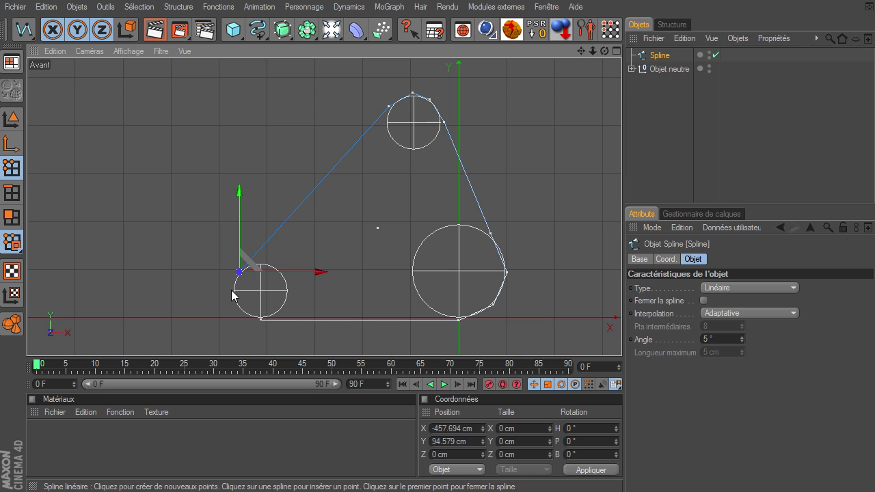
left_click(230, 290)
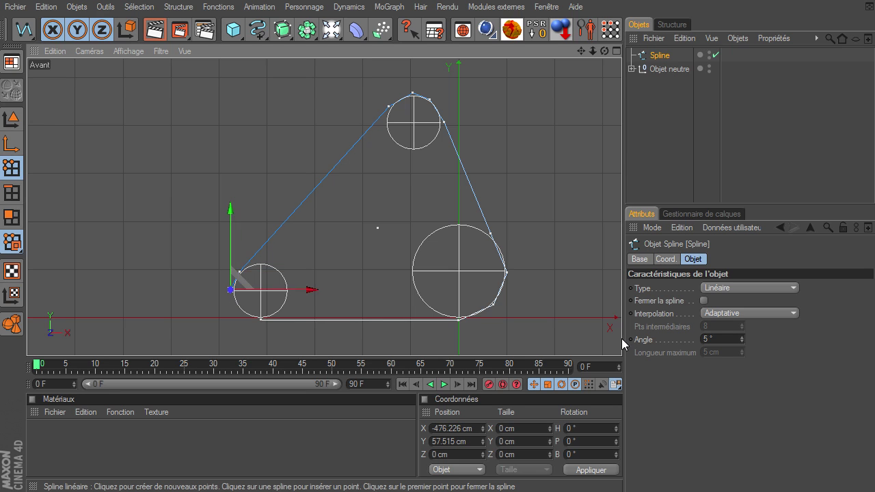
left_click(239, 311)
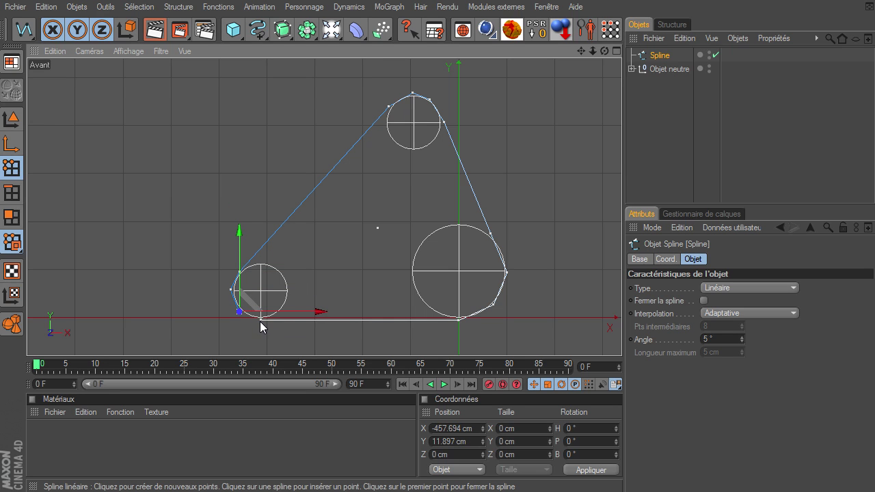
left_click(262, 319)
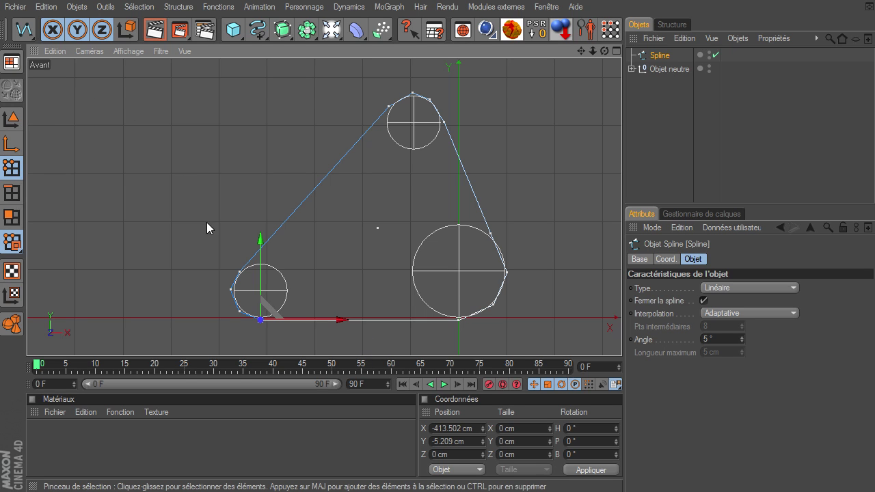
left_click(12, 120)
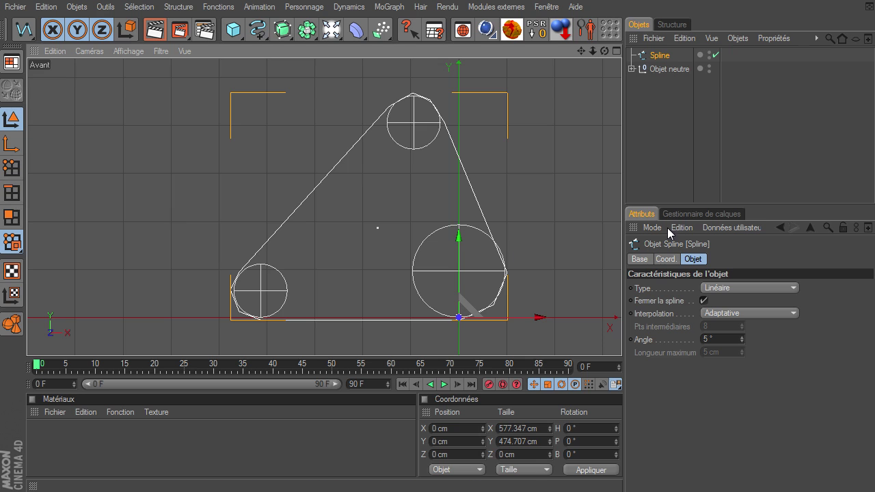
left_click(668, 117)
- Convert the belt spline to Bézier and apply soft interpolation (Interpolation légère) to all its points
left_click(657, 59)
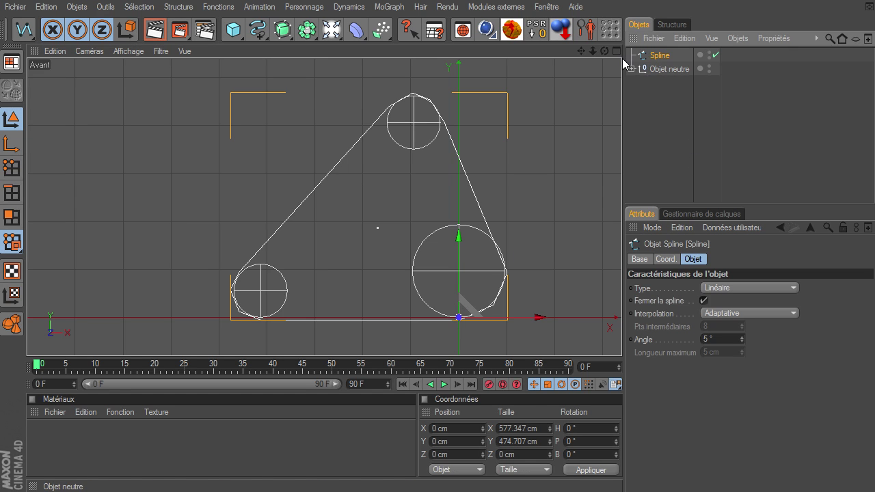
left_click(16, 173)
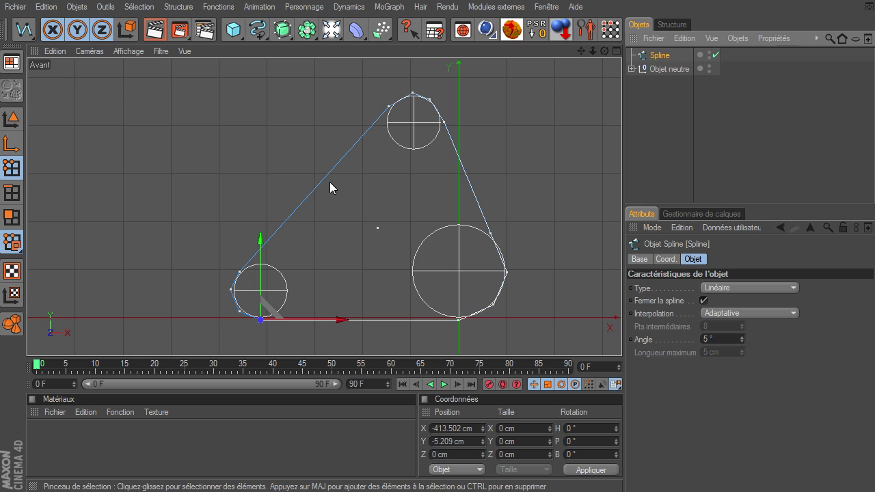
key("v")
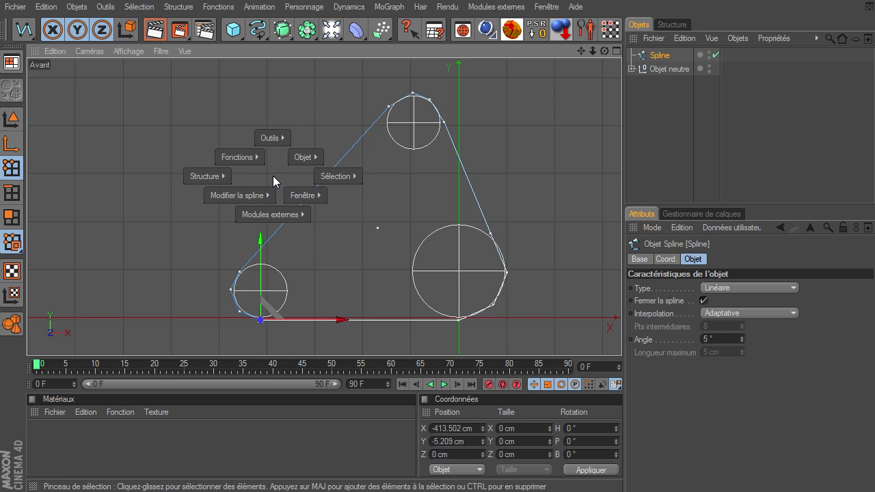
mouse_move(240, 195)
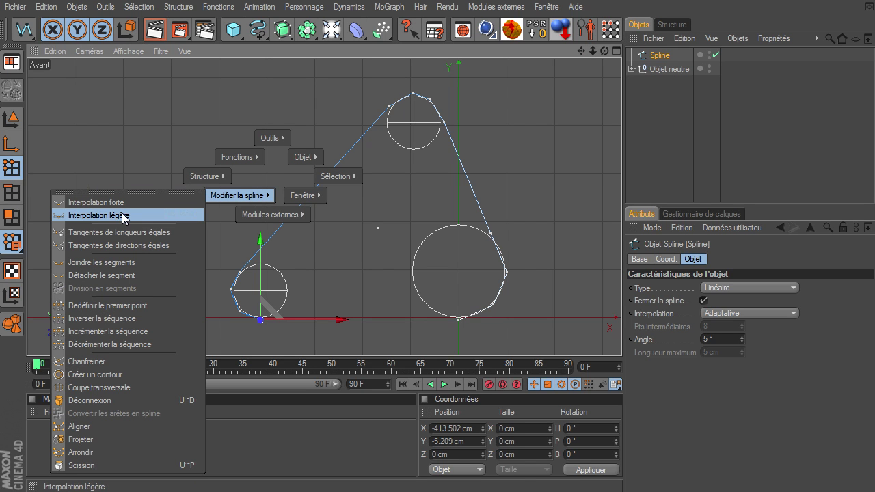
left_click(120, 215)
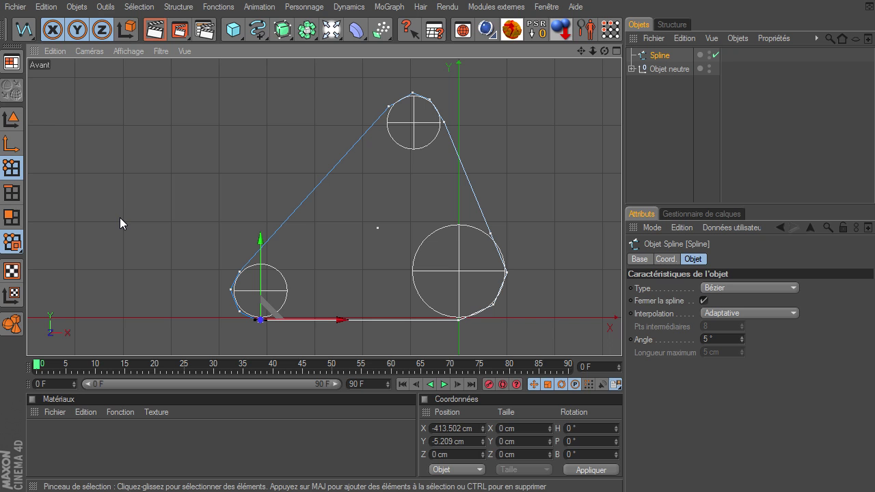
key("ctrl+a")
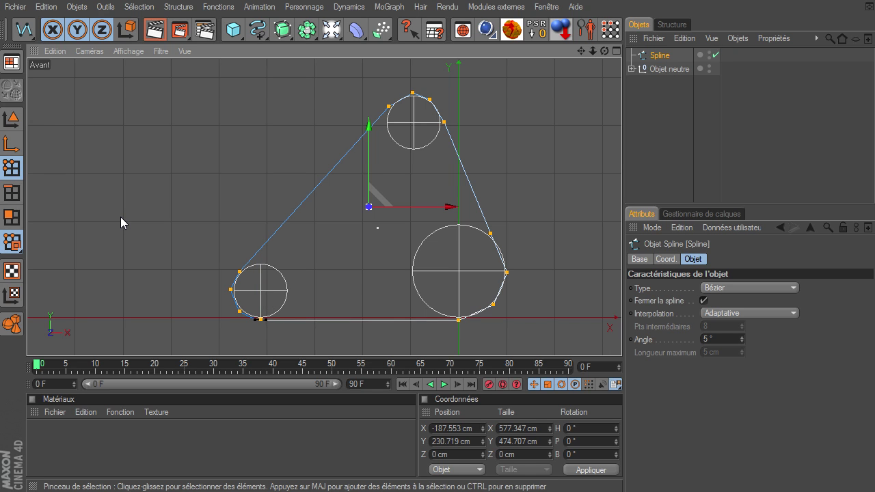
key("v")
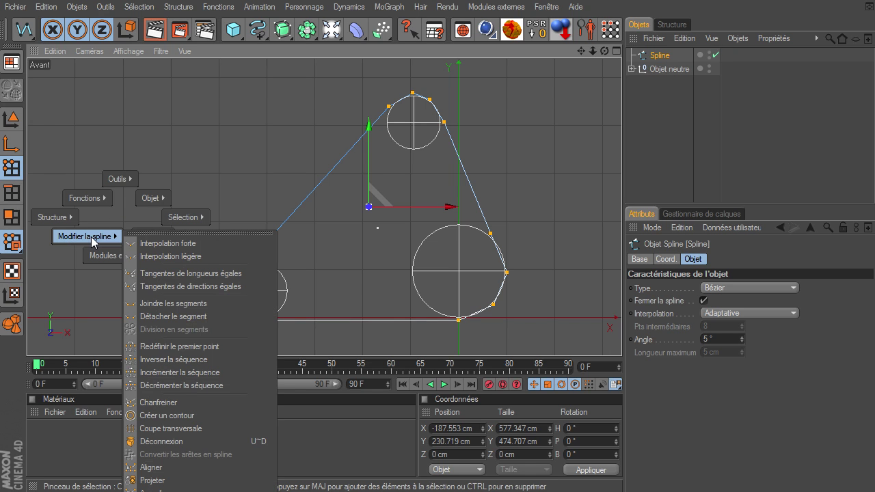
left_click(148, 258)
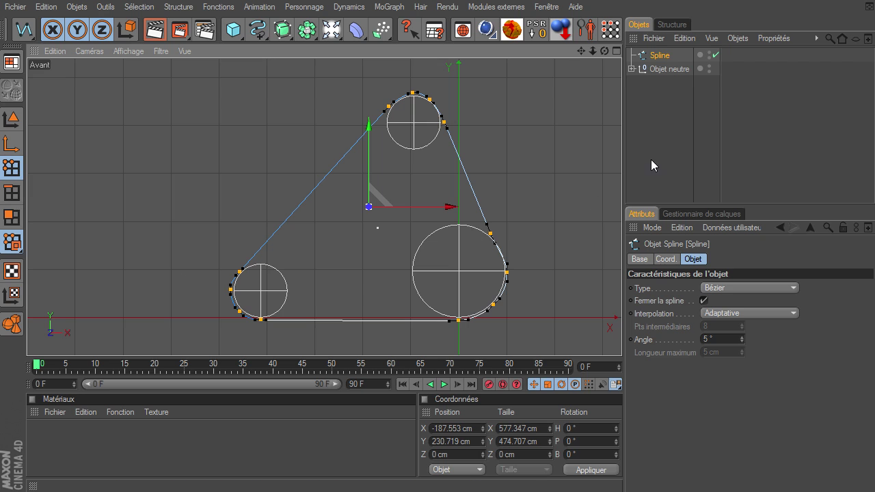
left_click(671, 145)
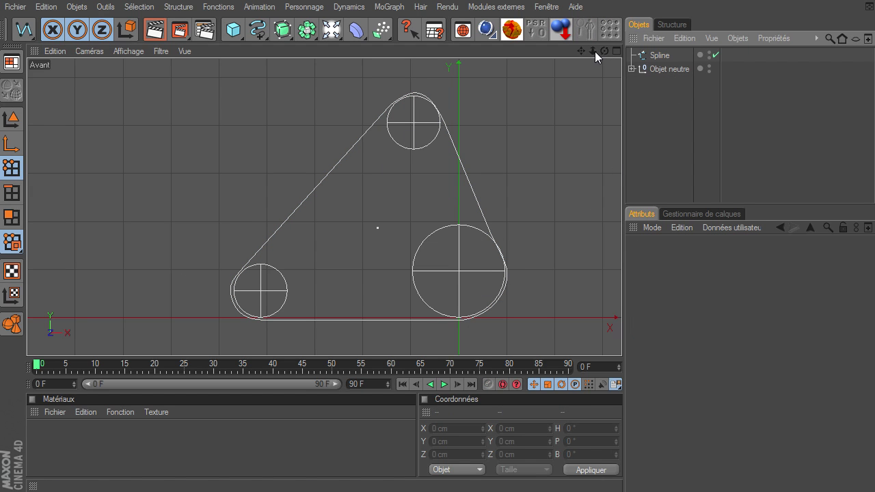
- Nudge the belt points around the top pulley so the spline follows its edge
left_click_drag(593, 52, 621, 338)
mouse_move(579, 53)
left_mouse_down()
mouse_move(622, 339)
mouse_move(593, 51)
left_mouse_up()
left_click(660, 55)
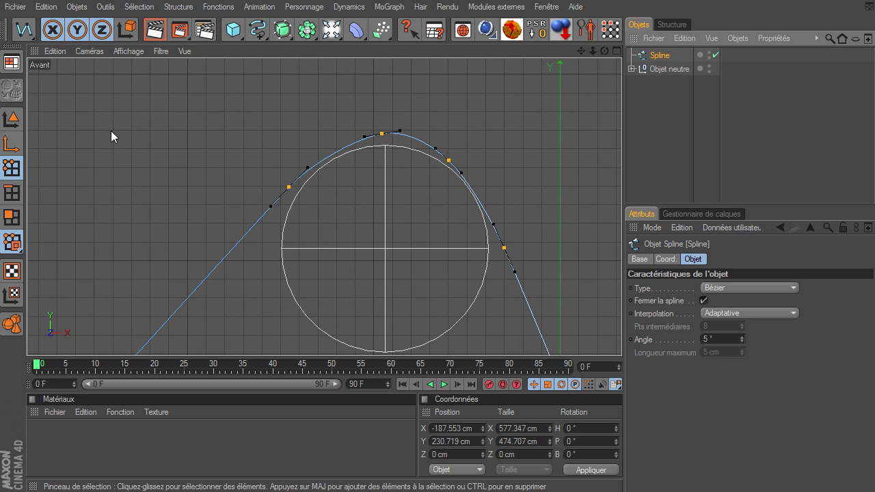
left_click(391, 135)
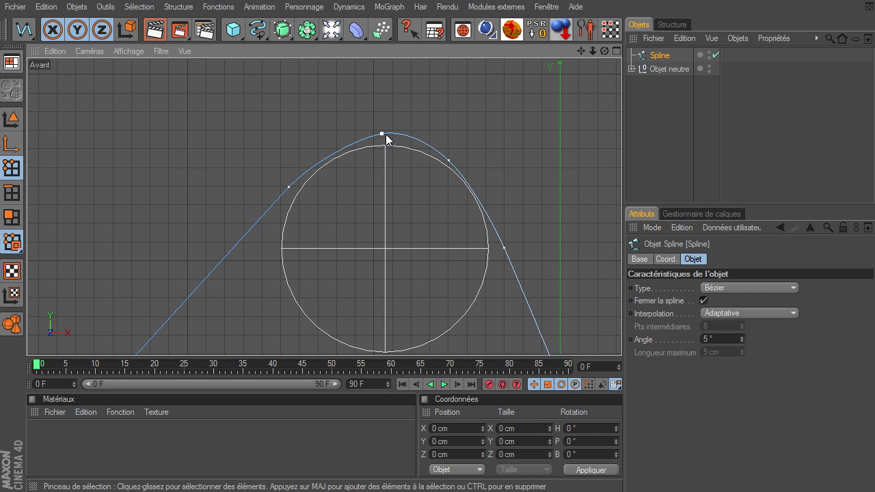
left_click_drag(382, 134, 366, 139)
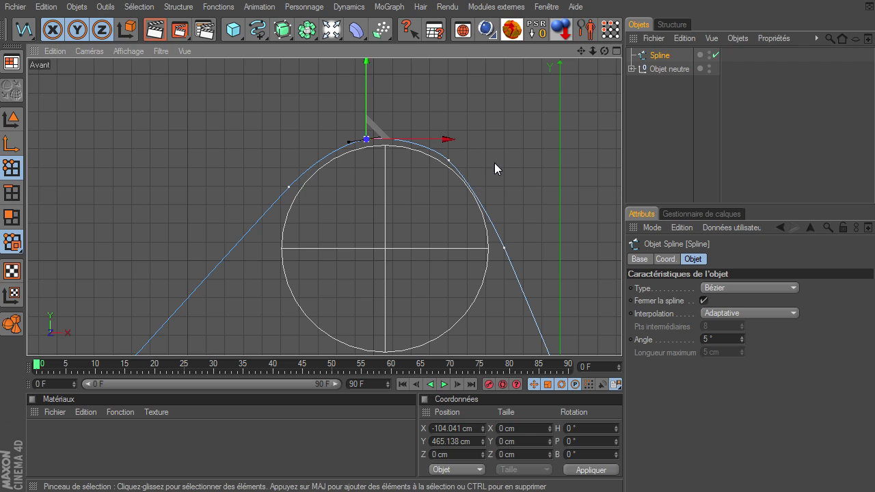
left_click_drag(448, 159, 452, 160)
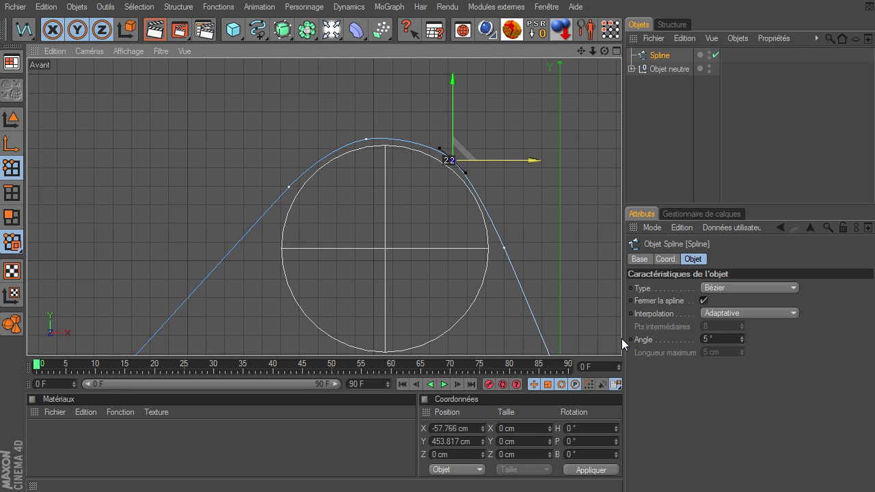
left_click(504, 248)
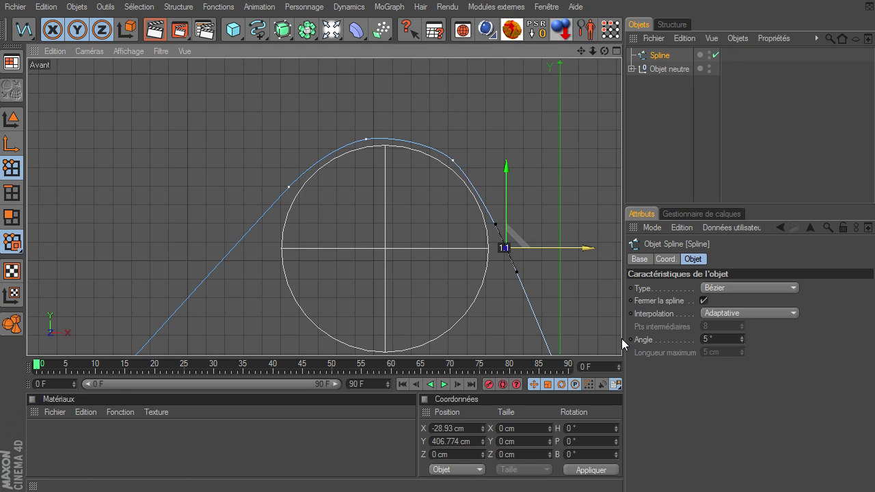
left_click(523, 185)
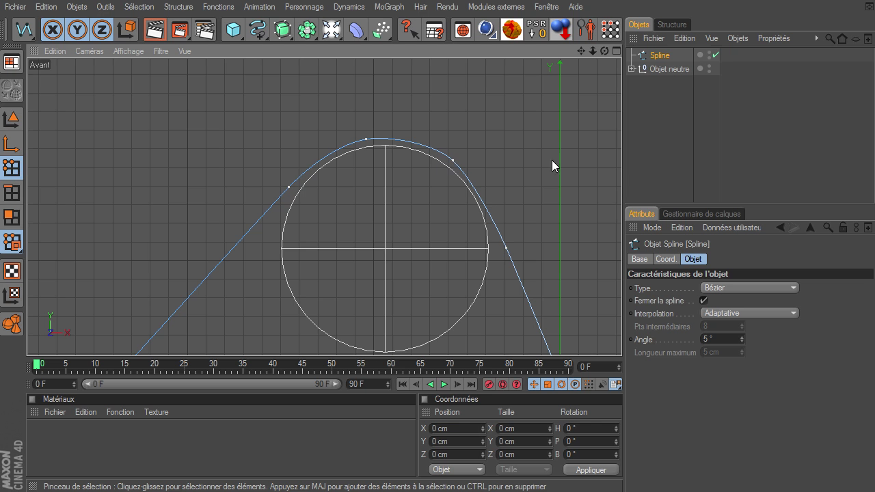
mouse_move(591, 52)
left_mouse_down()
mouse_move(581, 54)
mouse_move(621, 339)
left_mouse_up()
mouse_move(593, 52)
left_mouse_down()
mouse_move(583, 57)
mouse_move(622, 338)
mouse_move(545, 93)
left_mouse_up()
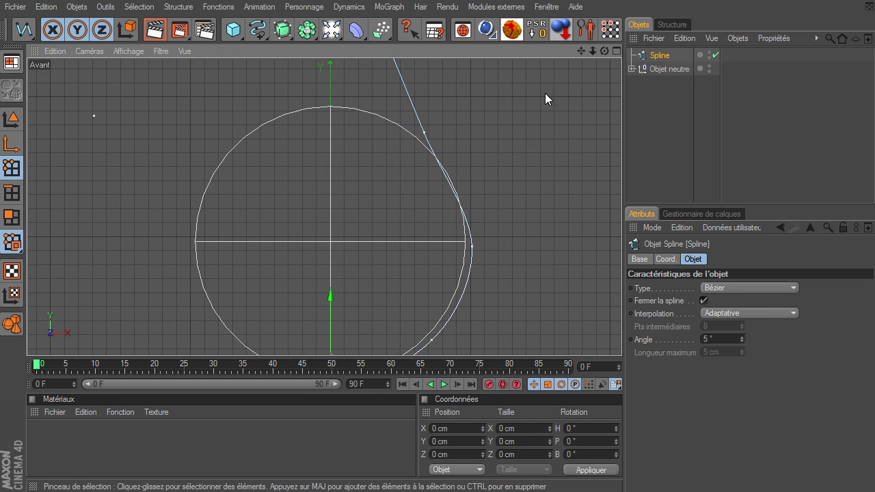
left_click(424, 131)
left_click_drag(424, 132, 447, 158)
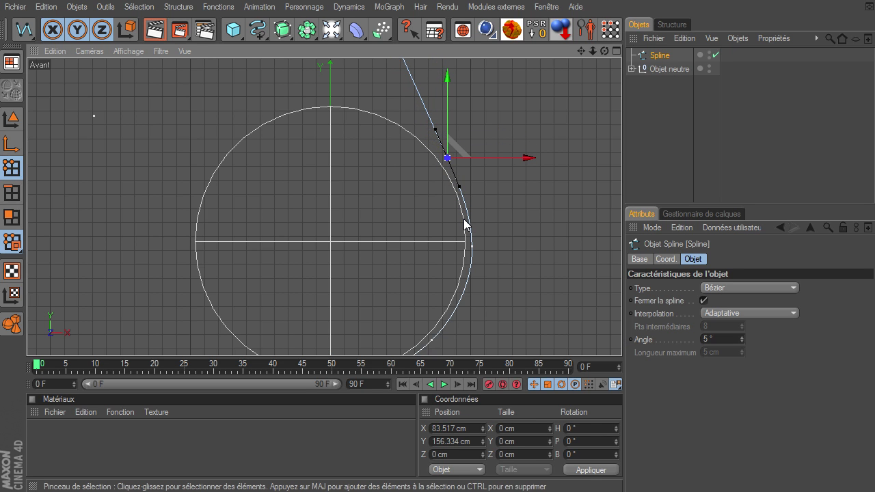
- Shift the belt point beside the left pulley slightly right, then zoom out to all three pulleys
mouse_move(580, 51)
left_mouse_down()
mouse_move(621, 338)
mouse_move(582, 52)
left_mouse_up()
mouse_move(622, 339)
left_mouse_down()
mouse_move(586, 52)
mouse_move(622, 339)
left_mouse_up()
mouse_move(592, 47)
left_mouse_down()
mouse_move(621, 338)
mouse_move(589, 48)
mouse_move(581, 50)
left_mouse_up()
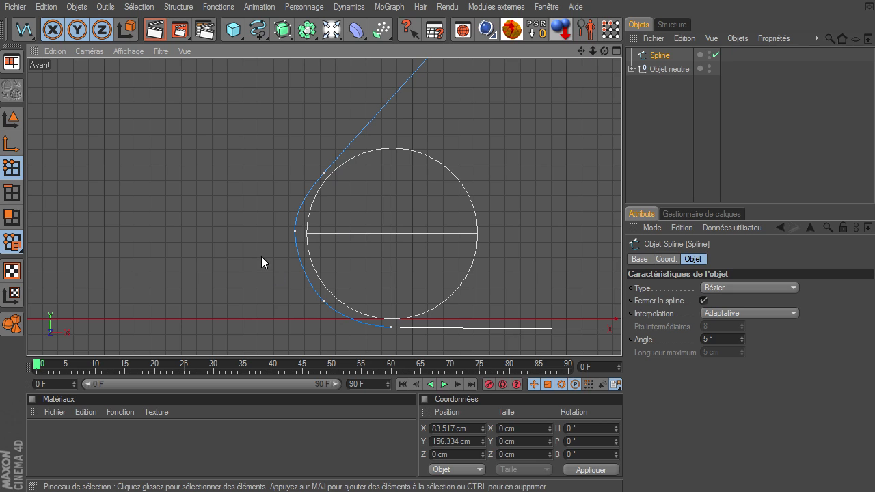
left_click(294, 230)
left_click_drag(324, 230, 367, 214)
left_click(214, 142)
left_click_drag(590, 54, 619, 341)
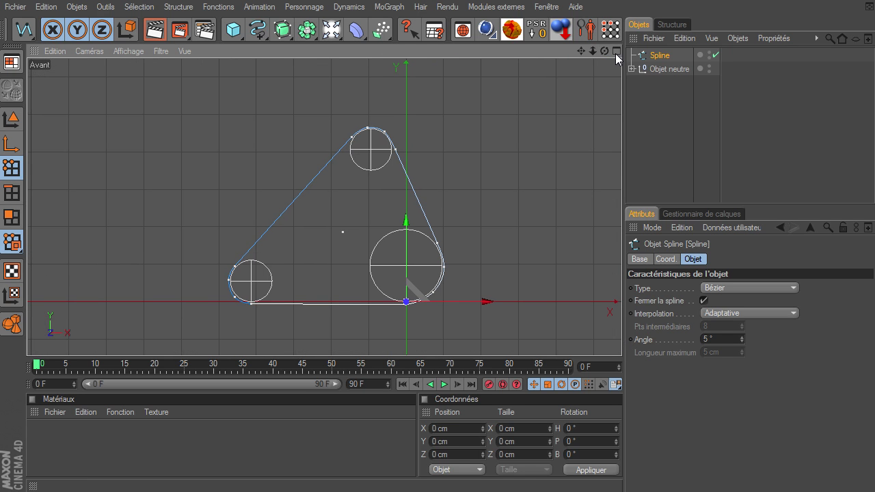
left_click(657, 132)
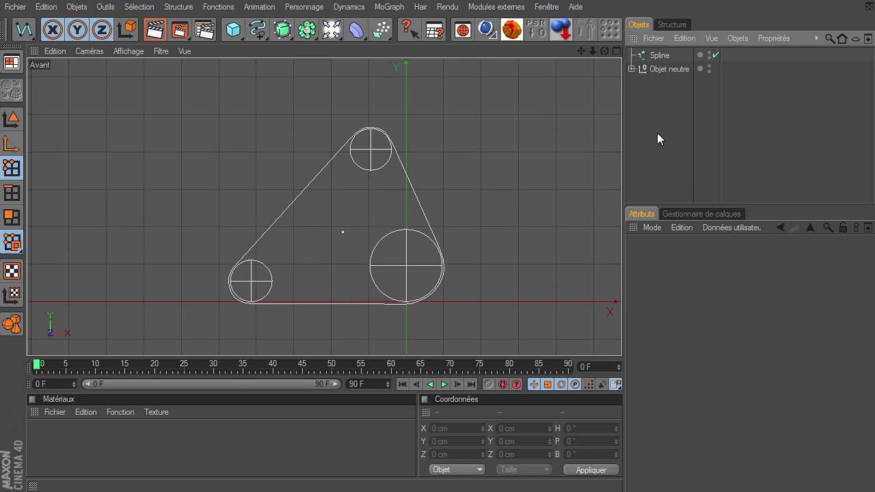
- Zoom out the Perspective view over the pulley setup and maximise it to fill the workspace
left_click(616, 52)
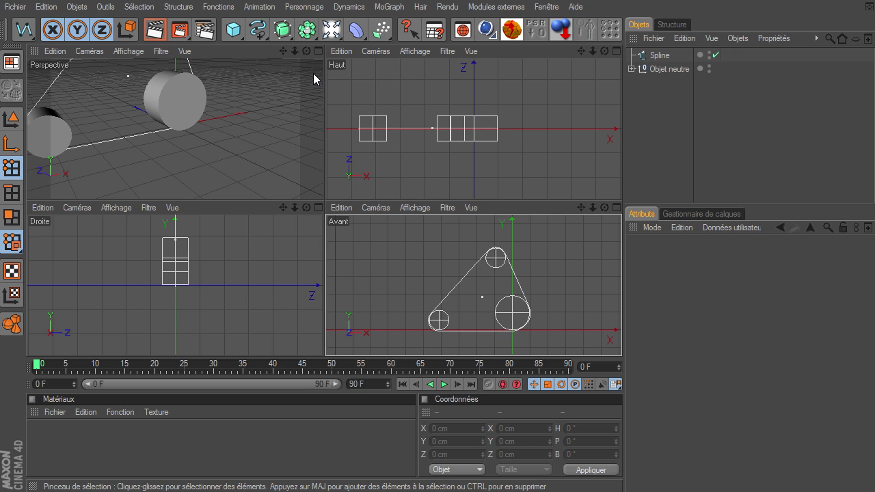
left_click_drag(282, 53, 323, 199)
left_click_drag(293, 52, 323, 199)
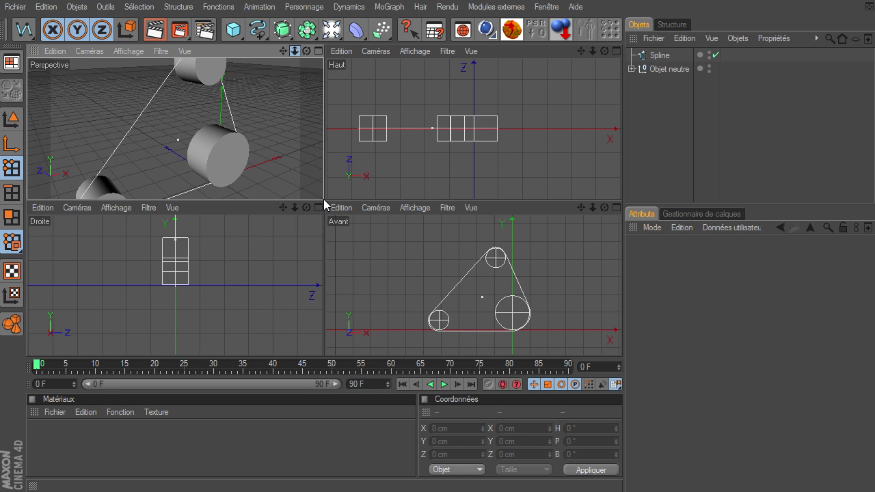
left_click(318, 52)
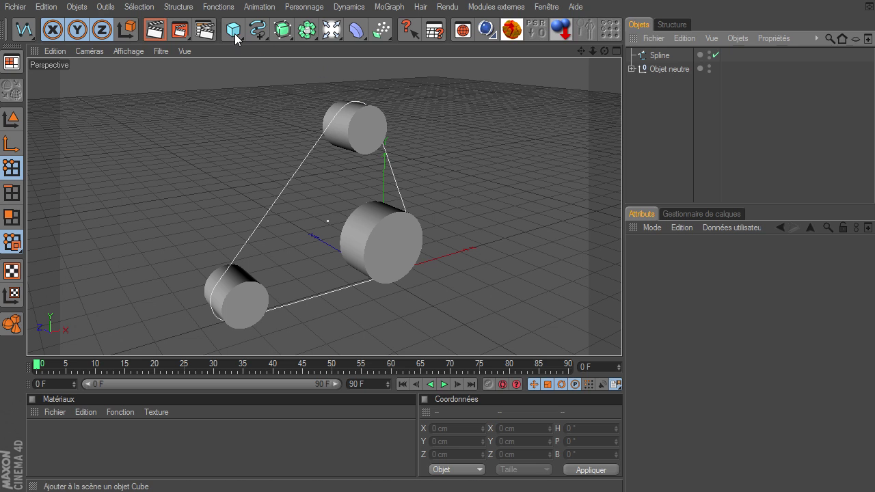
- Add a cube, flatten and narrow it into a strip, frame it and hide the pulley group
left_click_drag(235, 30, 269, 42)
left_click(269, 43)
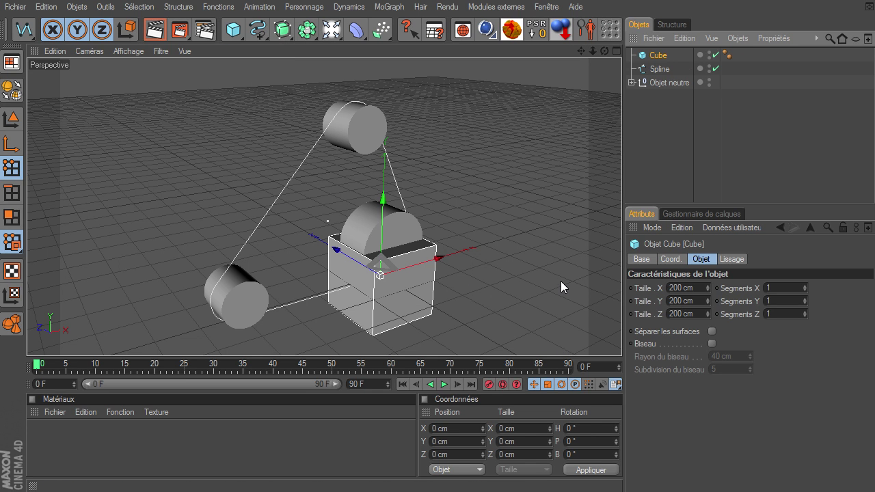
left_click(12, 119)
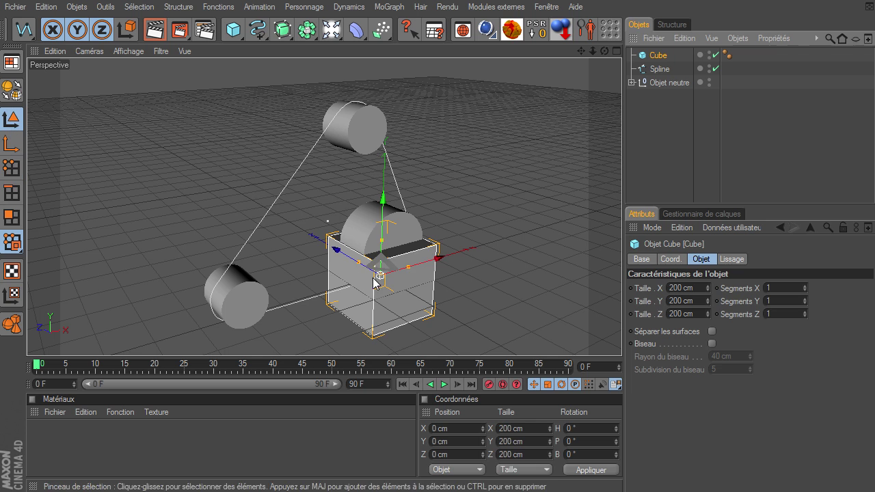
left_click_drag(708, 301, 622, 339)
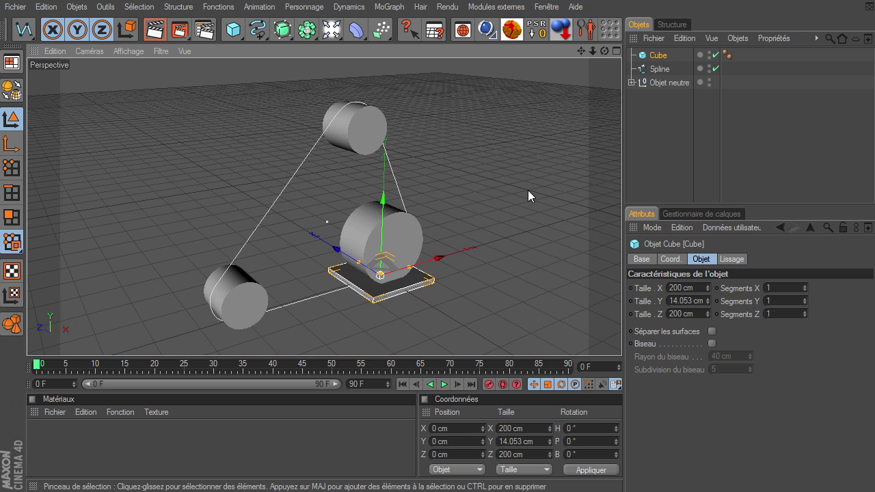
left_click_drag(621, 339, 622, 338)
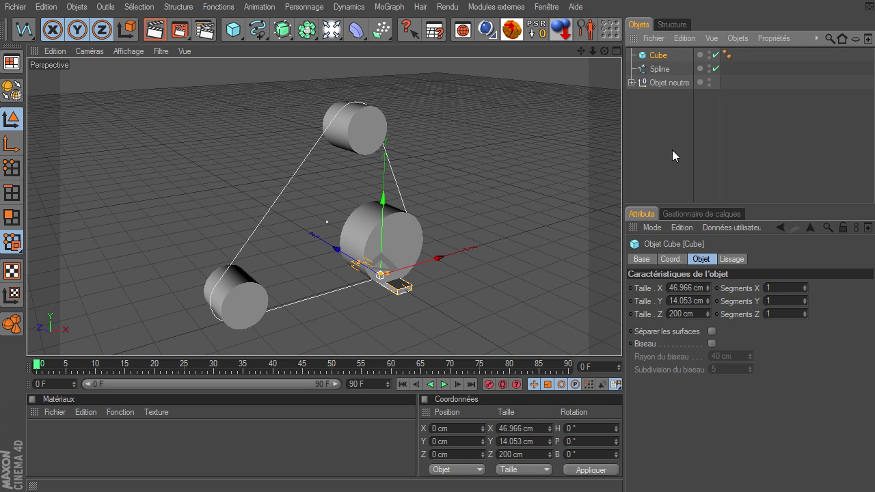
key("o")
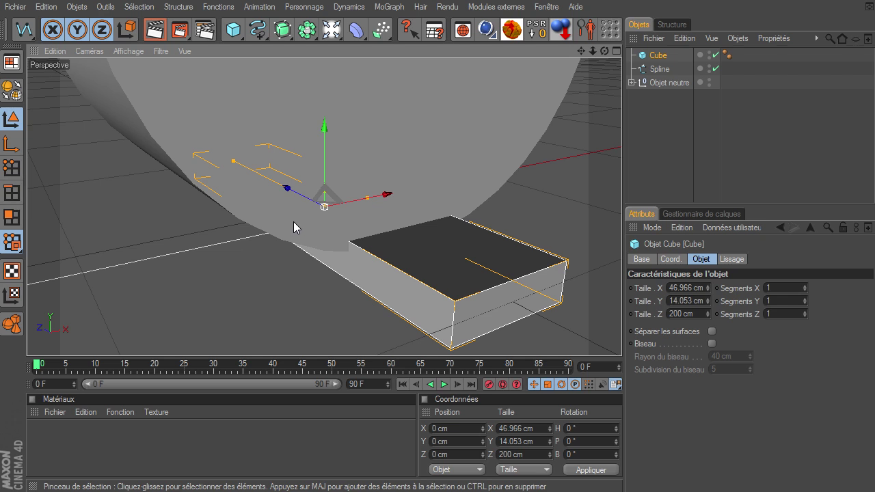
left_click(710, 80)
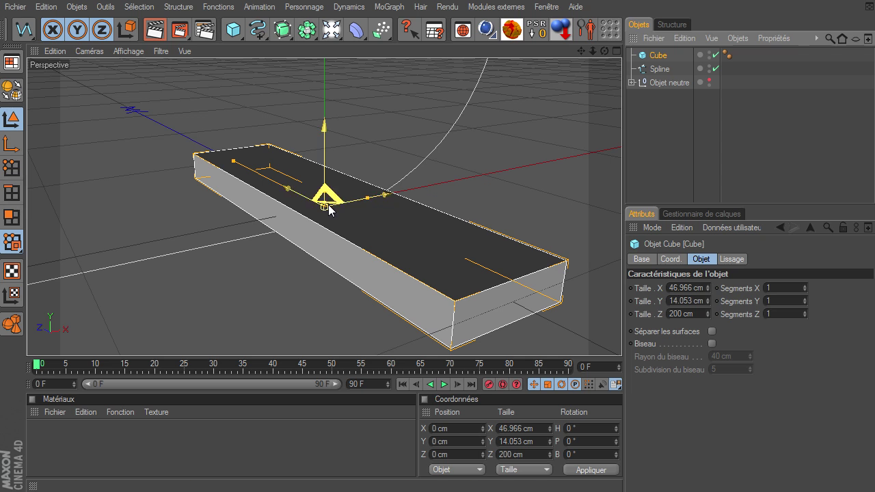
- Thin the plate to 9.261 cm, give it a 0.5 cm bevel, and reshow the pulleys
left_click_drag(325, 197, 621, 338)
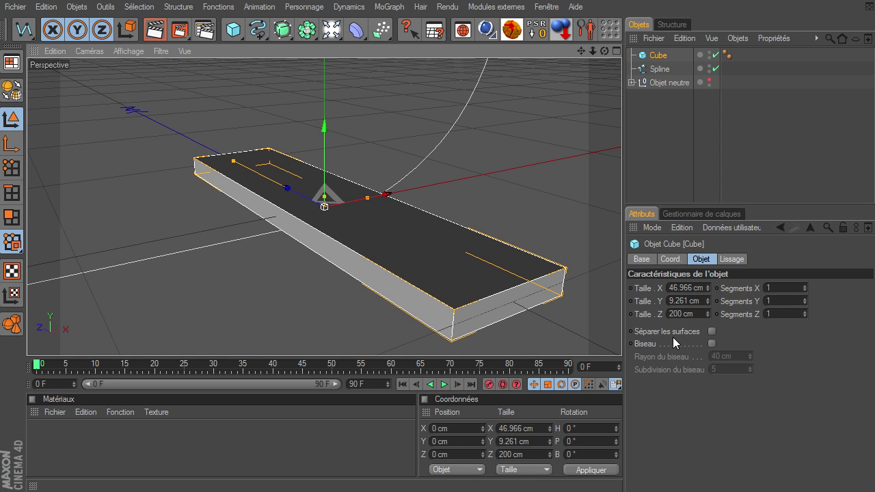
left_click(711, 343)
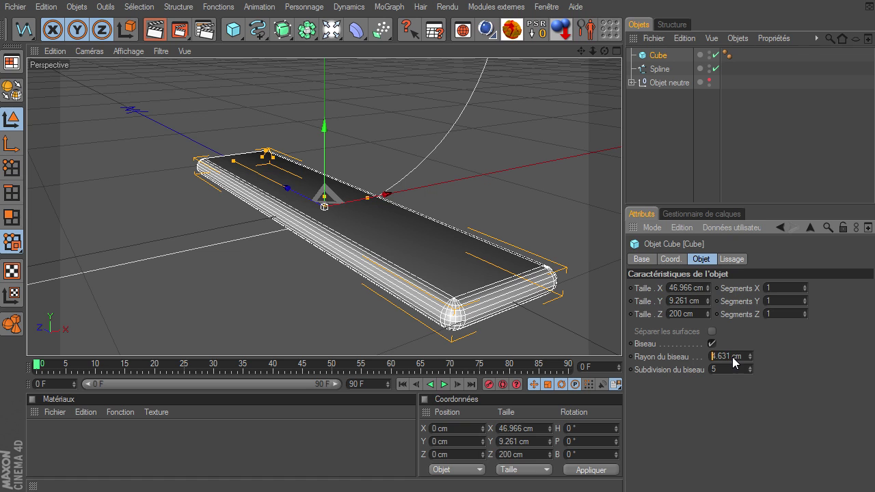
type("0.5")
key("Return")
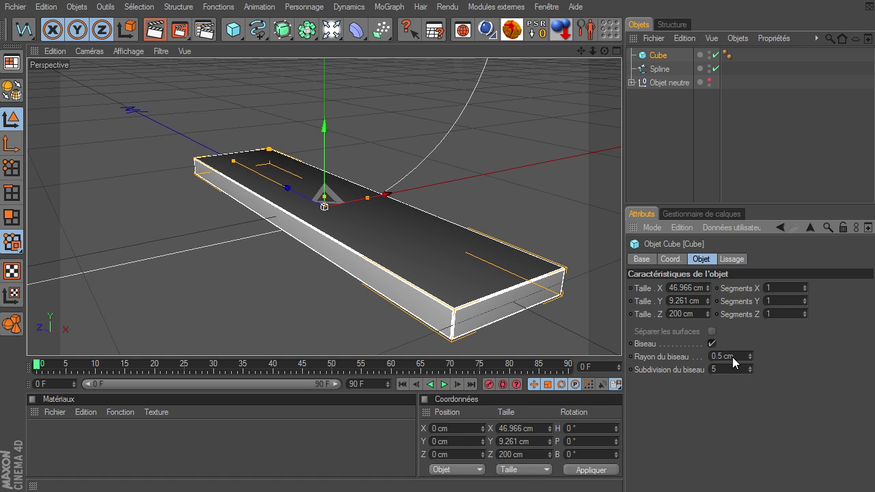
left_click(671, 172)
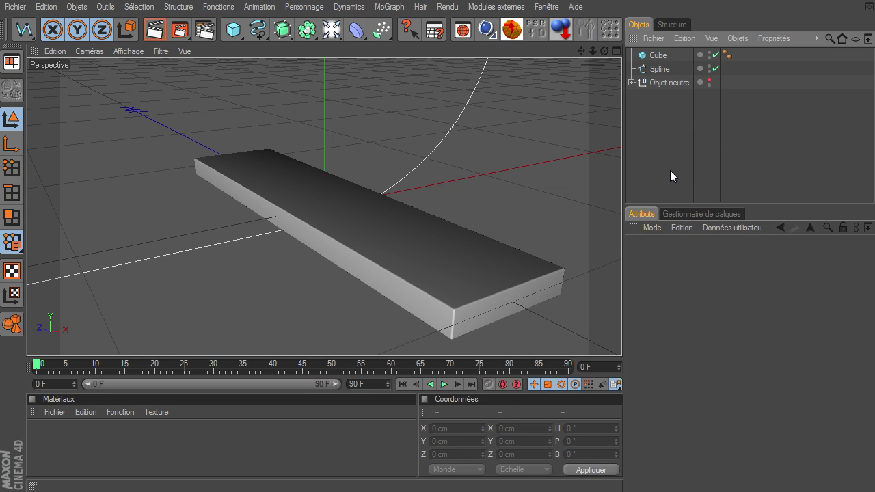
left_click(709, 80)
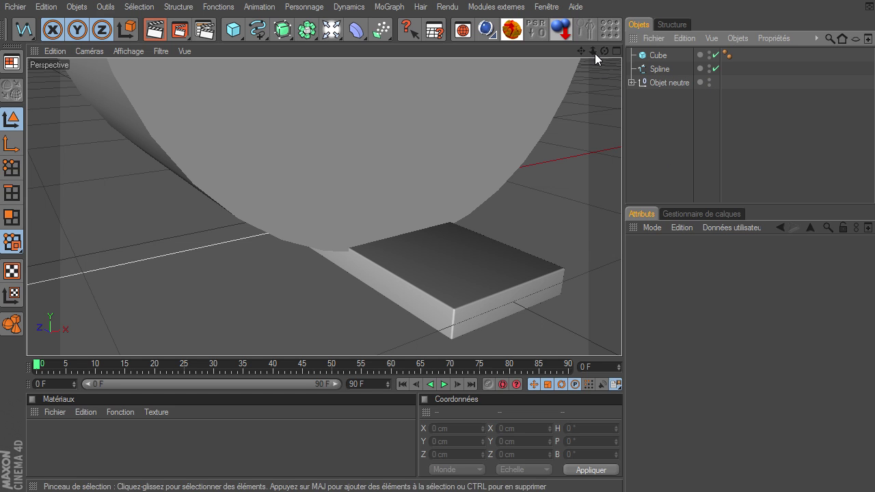
- Select the Cube plate and wrap it in a MoGraph Objet Cloneur with three clones 50 cm apart
left_click(665, 73)
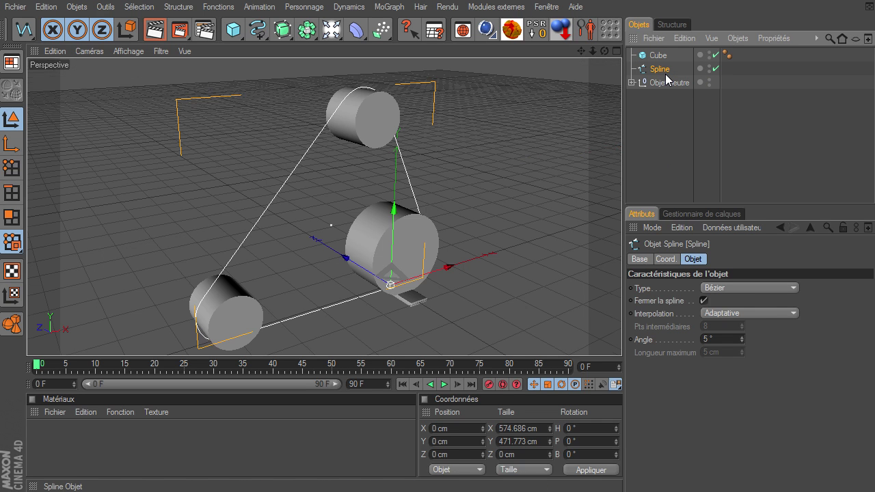
left_click(661, 139)
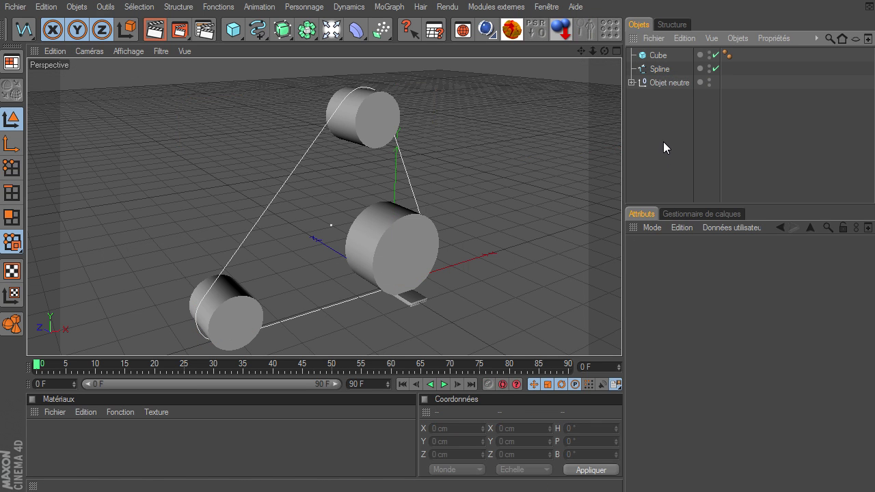
left_click(661, 56)
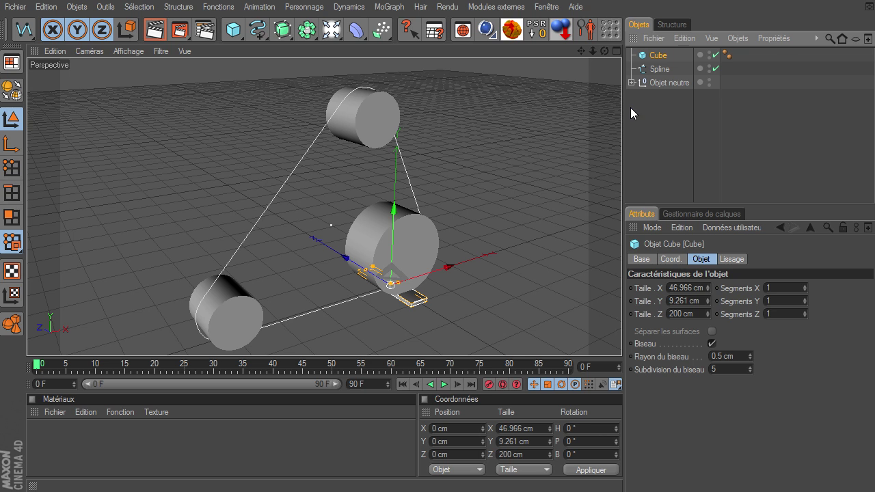
left_click(389, 8)
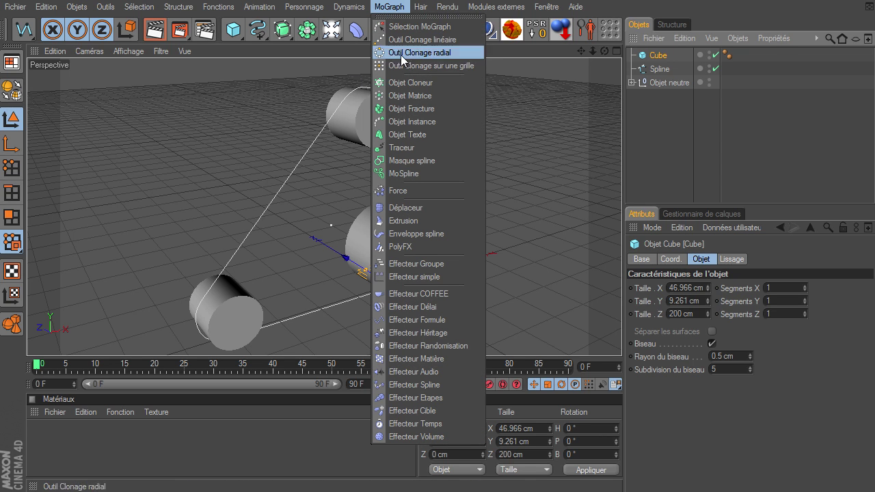
left_click(402, 84)
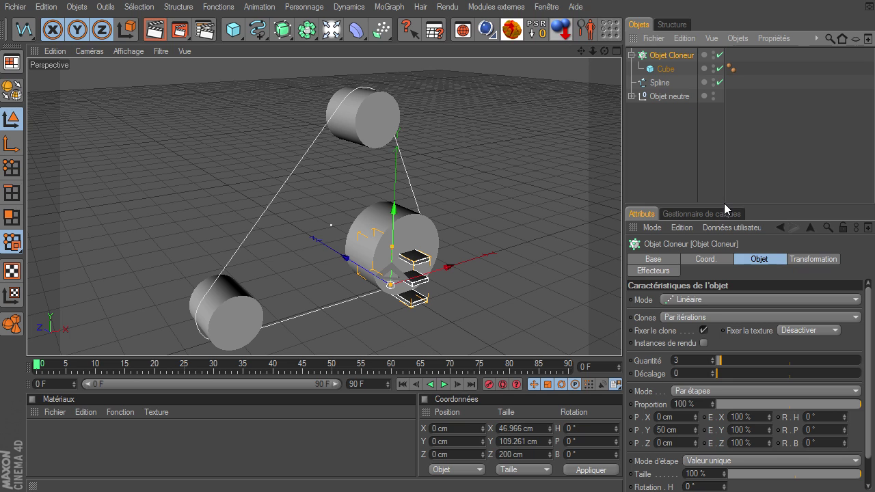
- Switch the Cloner to Object mode and assign the belt Spline as its object
left_click_drag(723, 205, 719, 141)
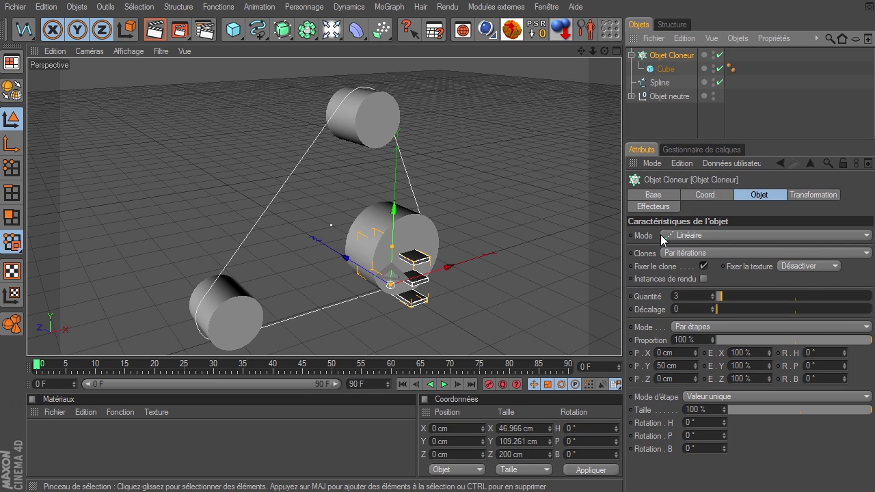
left_click(696, 236)
left_click(691, 249)
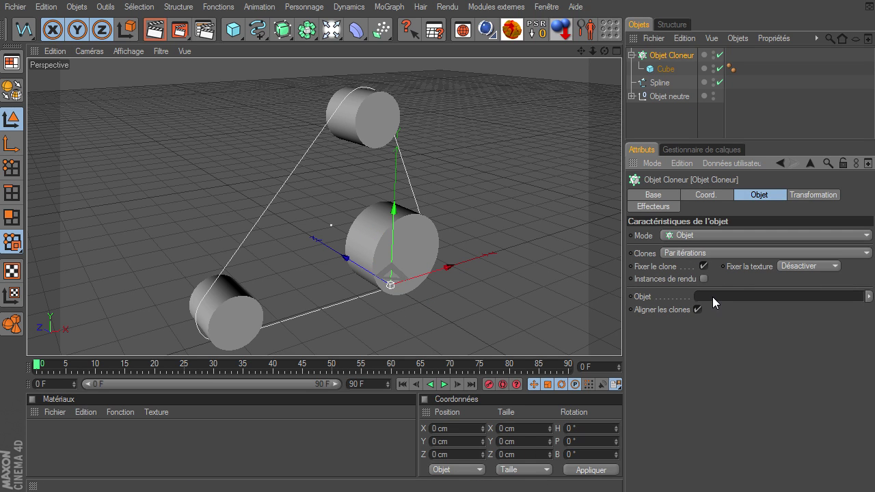
left_click(655, 83)
left_click_drag(723, 271, 728, 294)
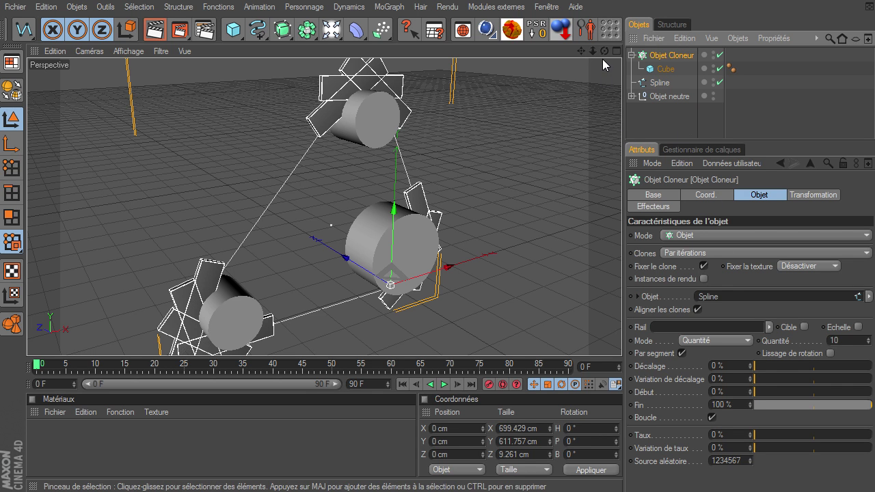
- Set the Cloner's distribution to Egaliser so copies are spaced evenly around the pulleys
left_click_drag(593, 52, 622, 339)
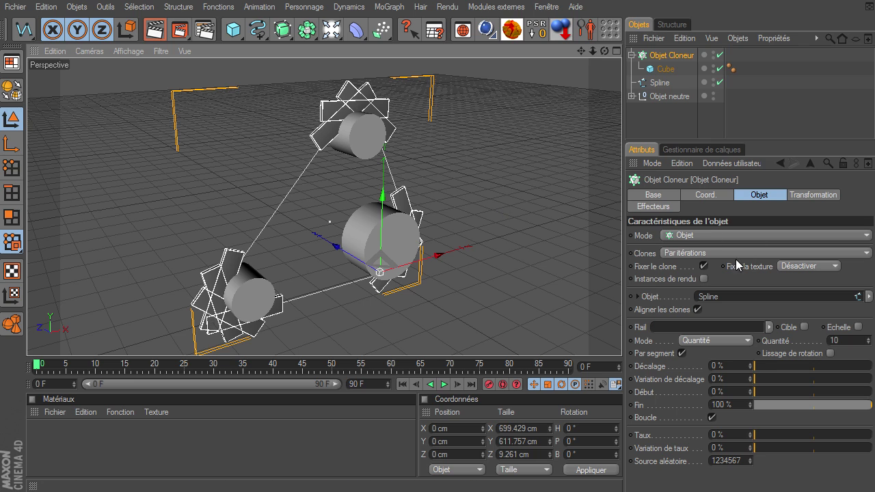
left_click(681, 56)
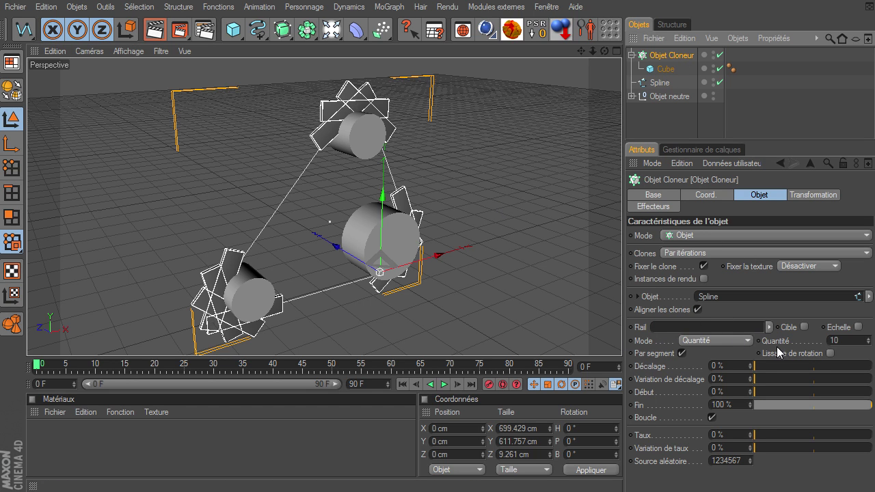
left_click(712, 340)
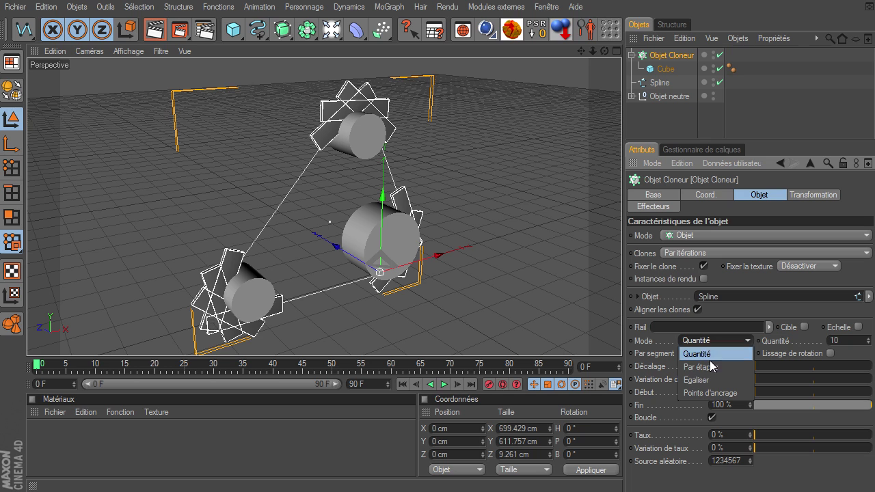
left_click(698, 380)
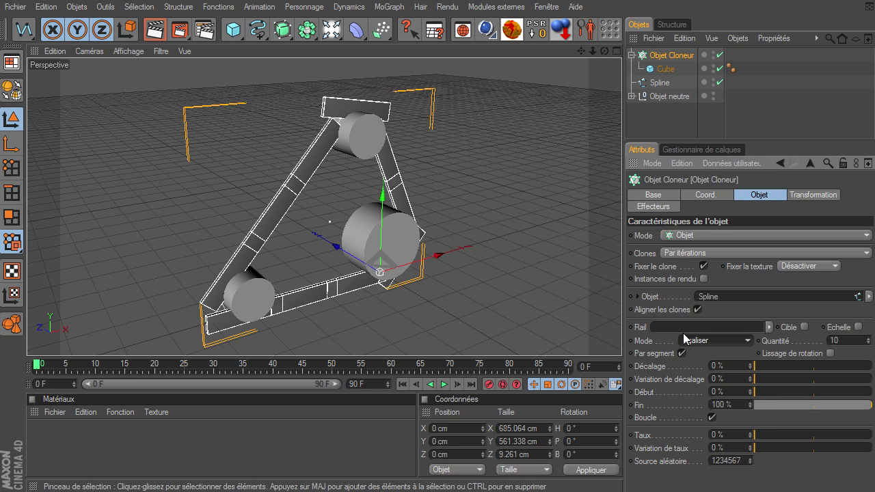
- Set the Cloner transformation rotation to R.P 90° and R.H 90°, orbiting to check the plates
left_click(801, 194)
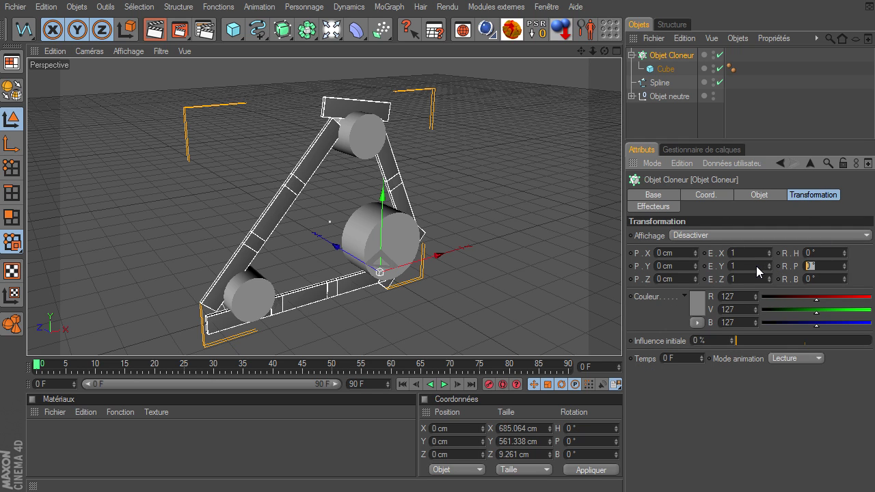
type("90")
key("Return")
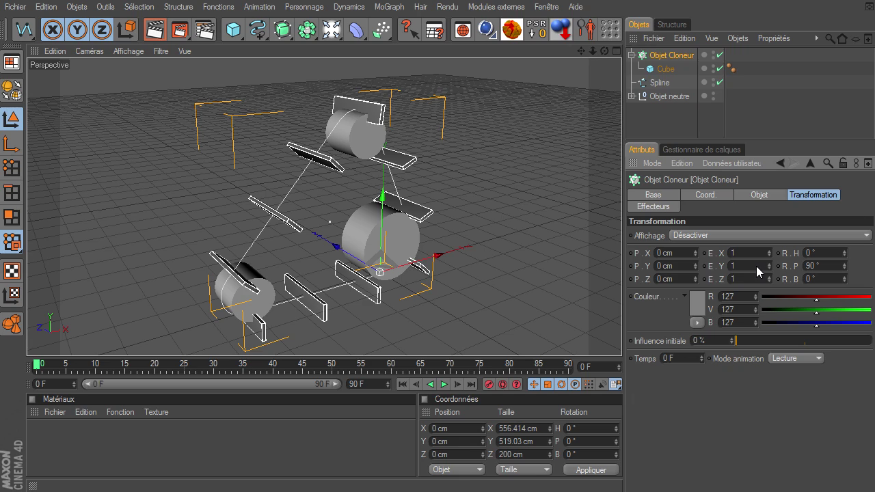
mouse_move(601, 47)
left_mouse_down()
mouse_move(622, 338)
mouse_move(319, 282)
left_mouse_up()
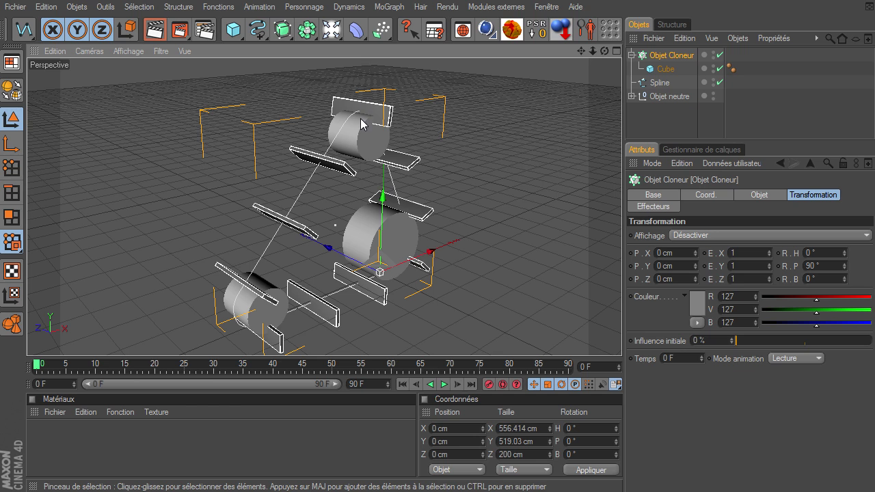
double_click(831, 250)
type("90")
key("Return")
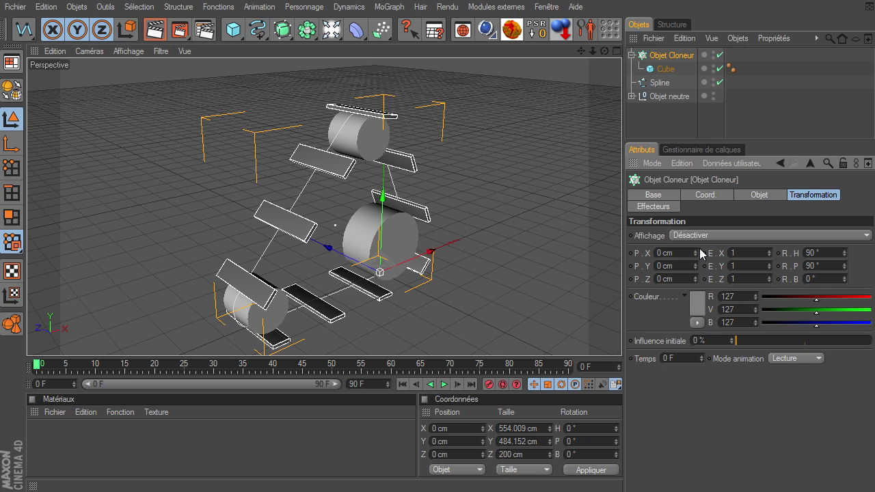
mouse_move(606, 55)
left_mouse_down()
mouse_move(630, 338)
mouse_move(621, 338)
left_mouse_up()
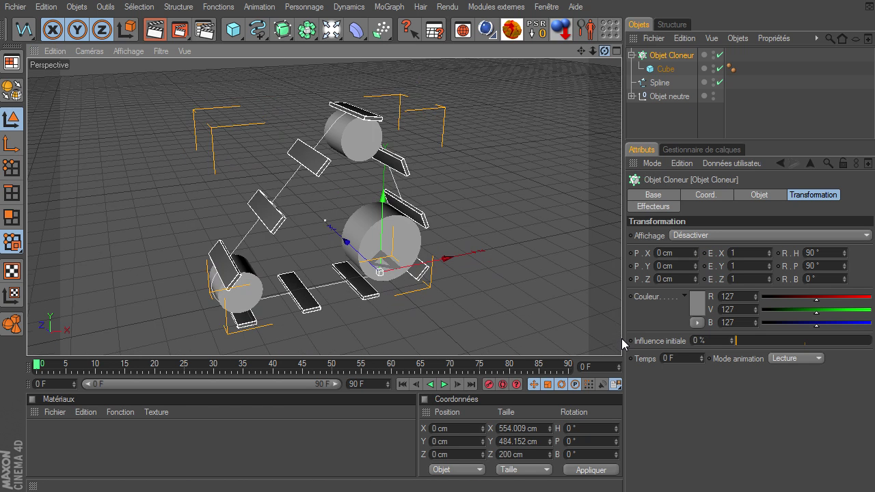
- Raise the Cloner's Quantité from 10 to 30 and view the track from the side
left_click(752, 196)
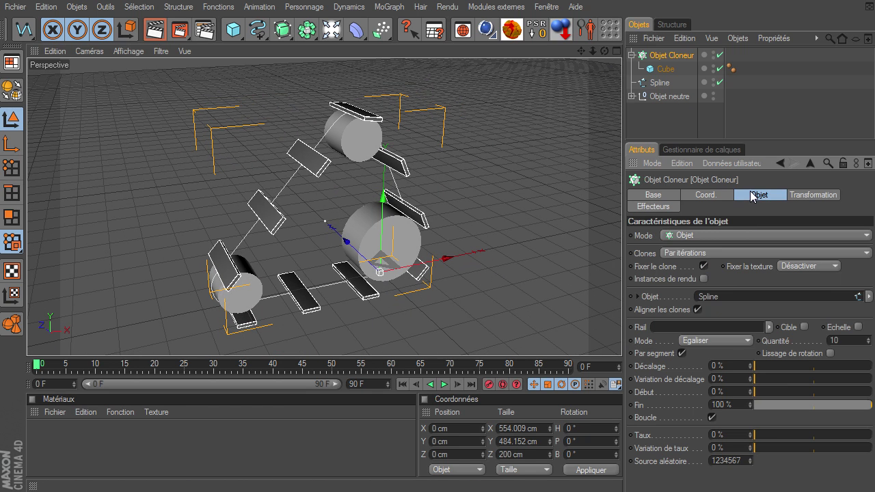
left_click(869, 338)
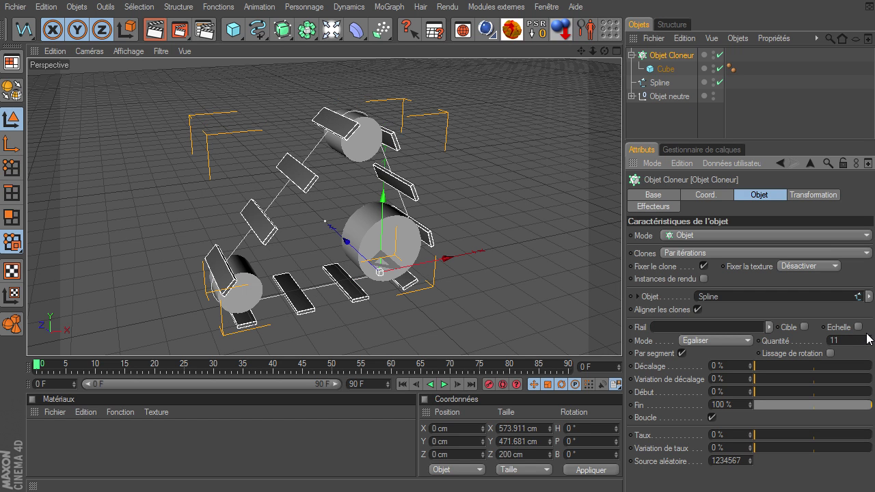
left_click_drag(868, 337, 870, 342)
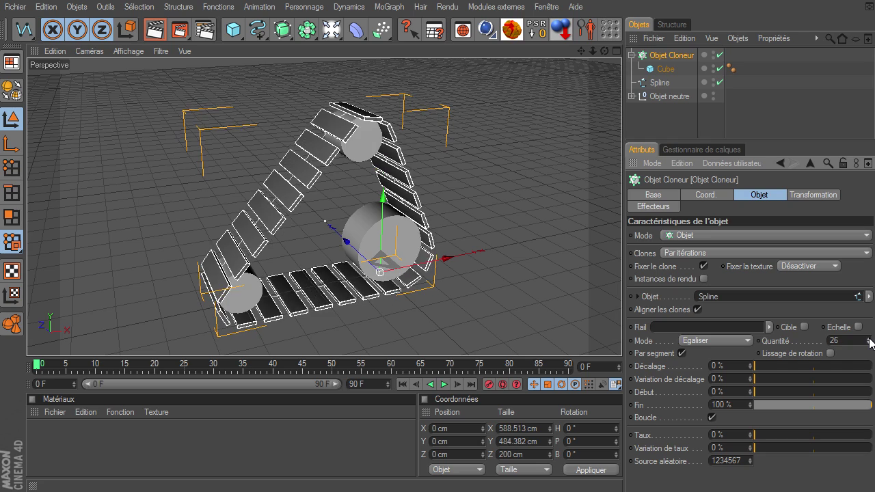
left_click_drag(870, 342, 871, 341)
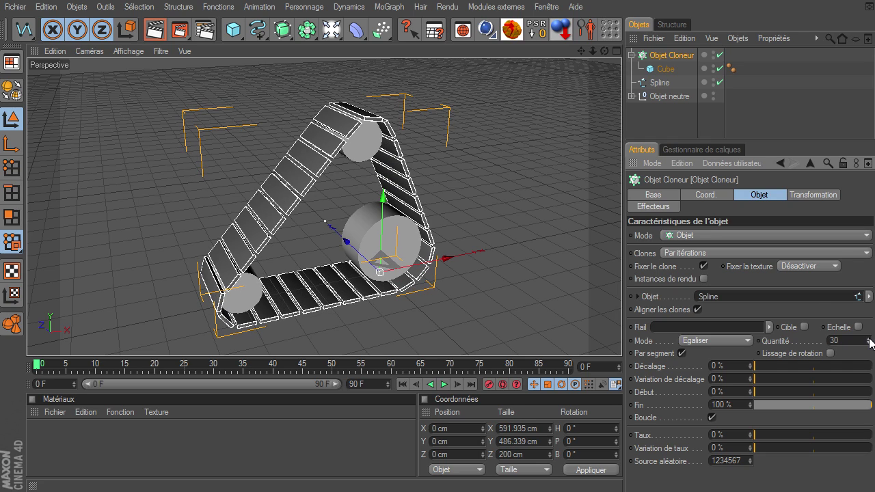
mouse_move(605, 52)
left_mouse_down()
mouse_move(622, 338)
mouse_move(480, 52)
left_mouse_up()
- Render a preview of the track, then select the plate Cube under the Cloner
left_click(155, 30)
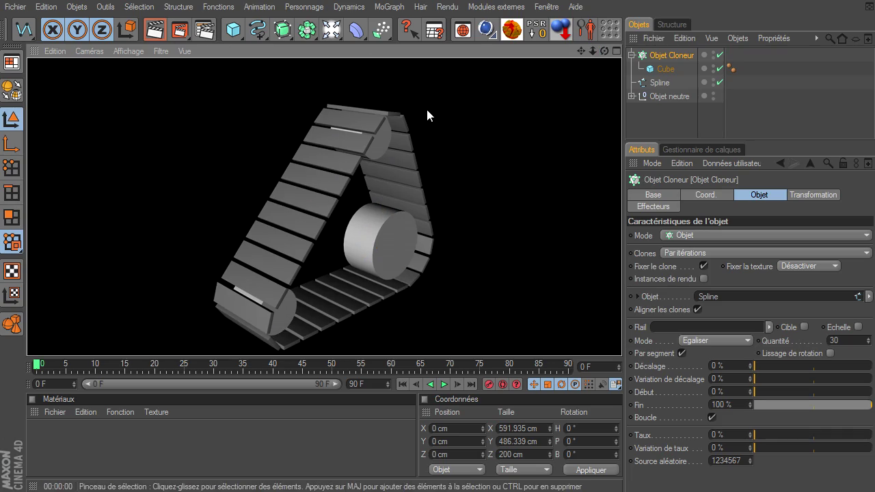
middle_click_drag(447, 33, 623, 33)
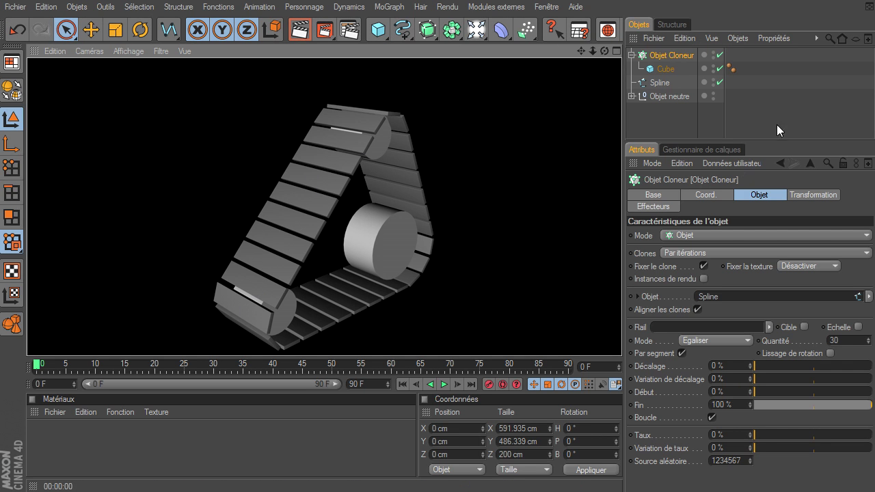
left_click(658, 118)
left_click(657, 69)
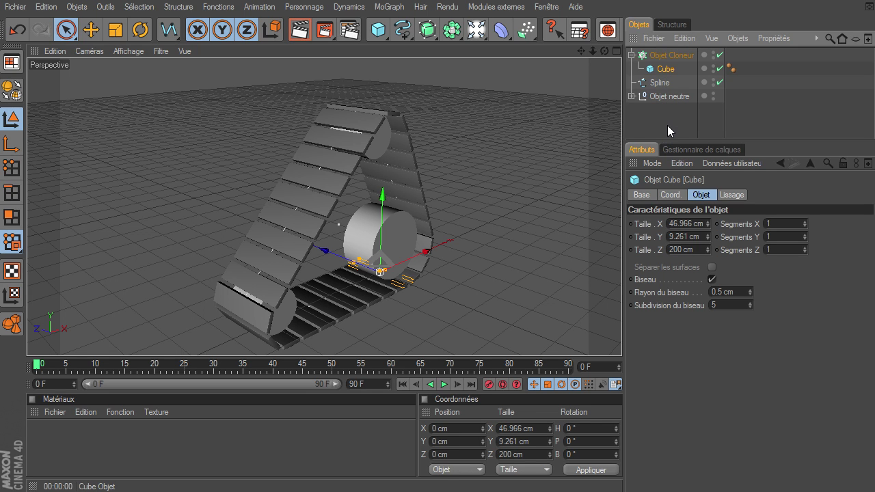
- Paste a standalone copy of the plate Cube and hide the Cloner and pulley cylinders
key("ctrl+c")
key("ctrl+v")
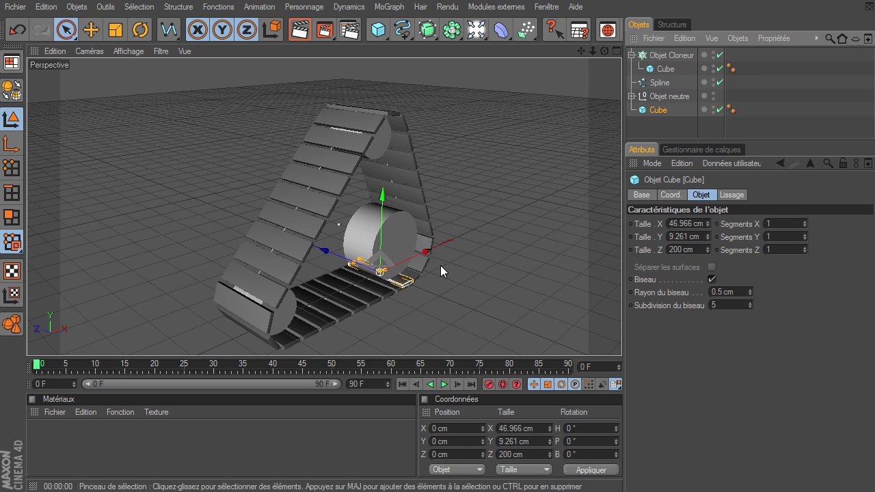
left_click(720, 55)
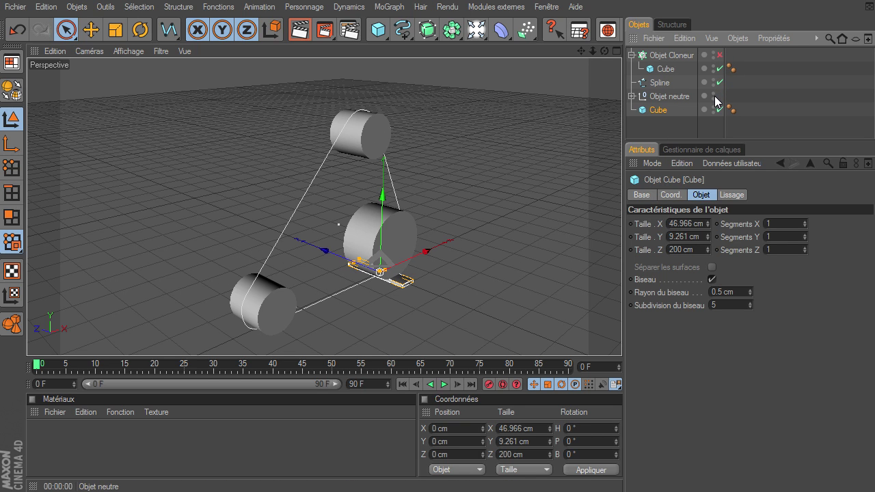
left_click(713, 94)
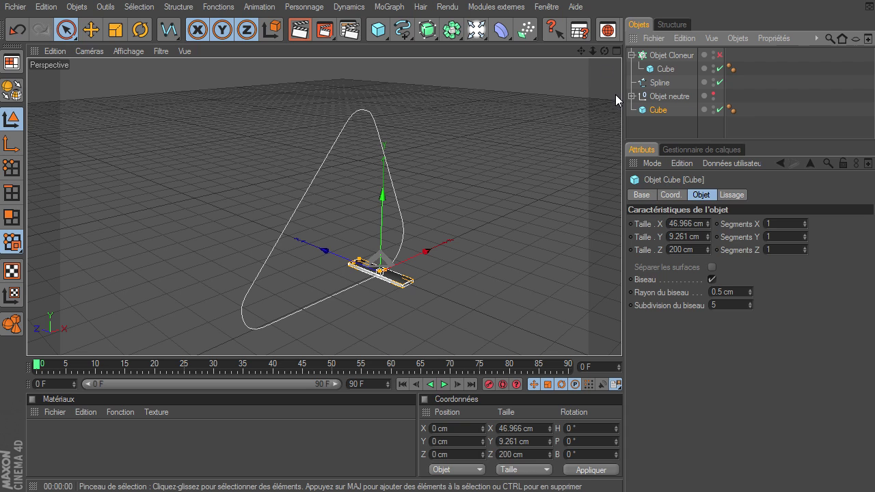
- Frame the copied cube and shrink its depth to 59.372 cm
key("o")
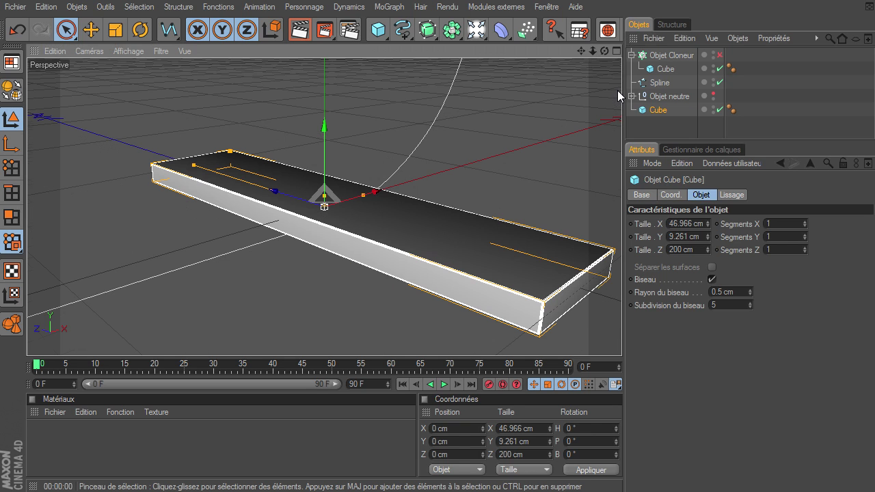
left_click(195, 168)
left_click_drag(621, 338, 621, 339)
- Narrow the cube to 43.151 cm wide, duplicate it as Cube.1, and move Cube to Z -30 cm
left_click_drag(363, 195, 345, 171)
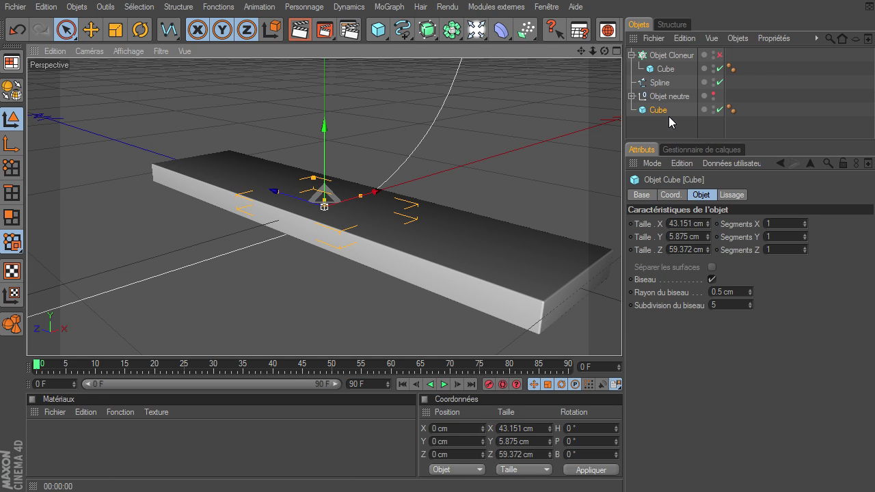
left_click_drag(658, 110, 659, 123, "ctrl")
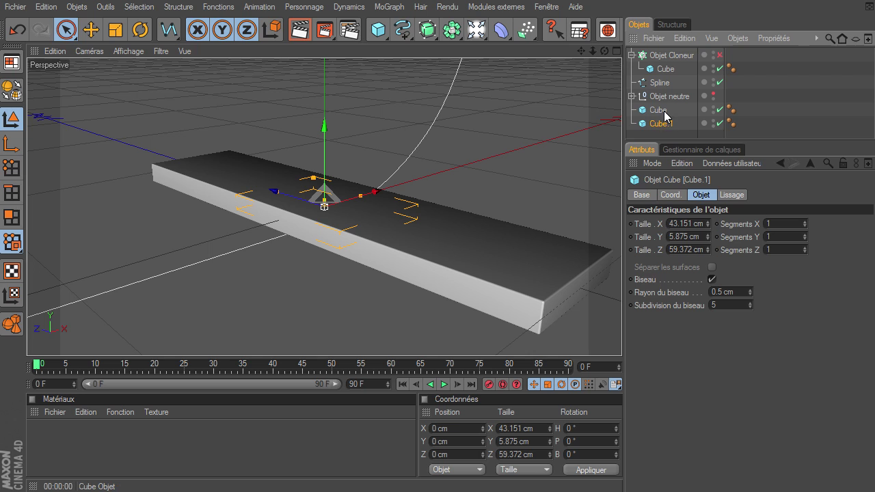
left_click(470, 454)
type("-30")
key("Return")
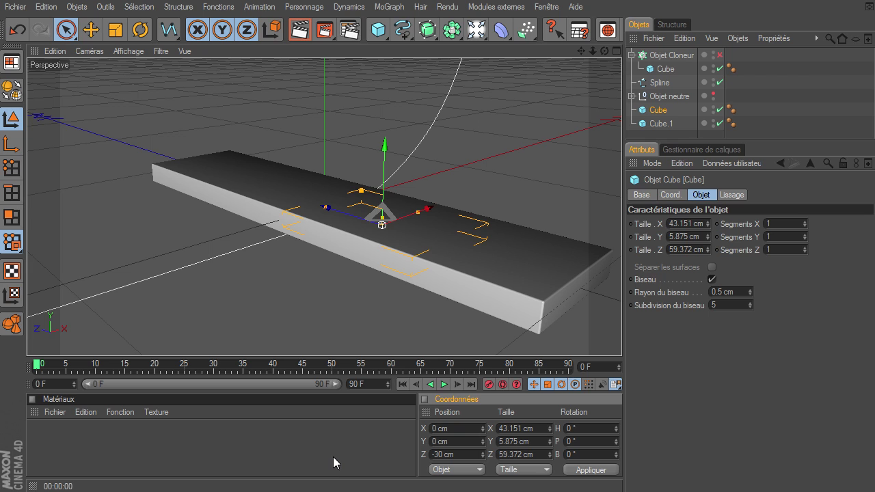
- Move Cube.1 to Z 30 cm and disable the original plate inside the Cloner
left_click(646, 125)
left_click(441, 455)
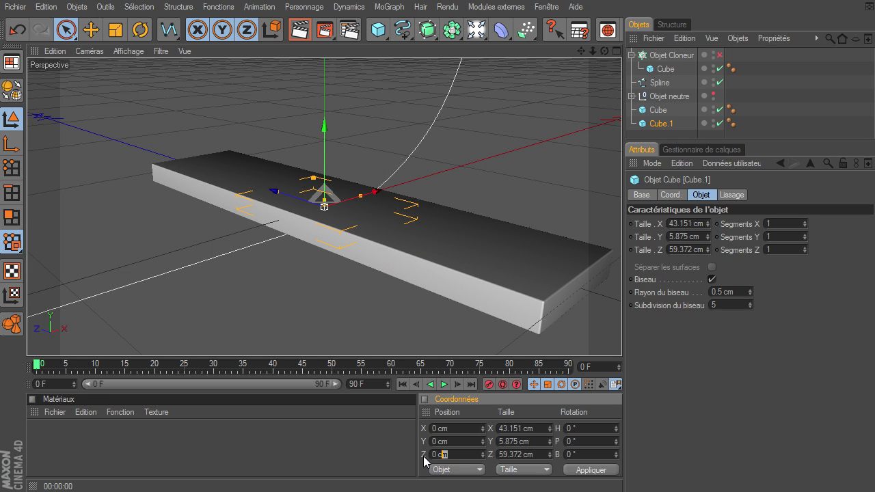
type("30")
key("Return")
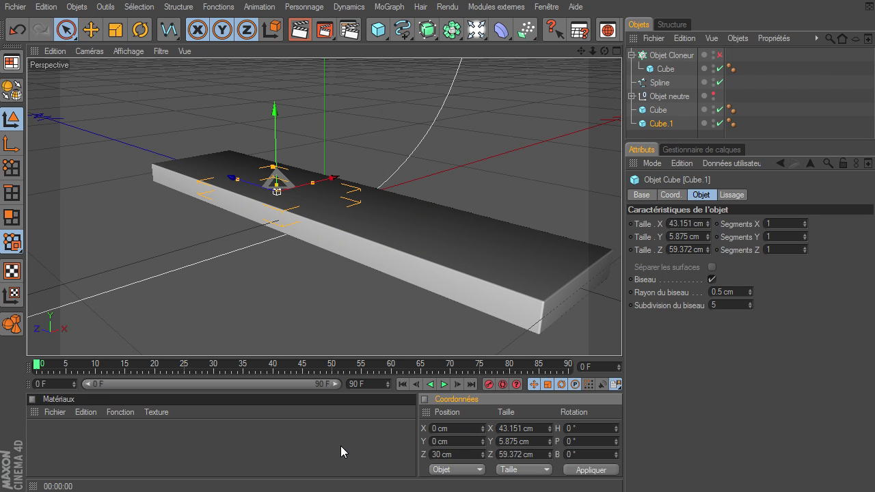
left_click(719, 68)
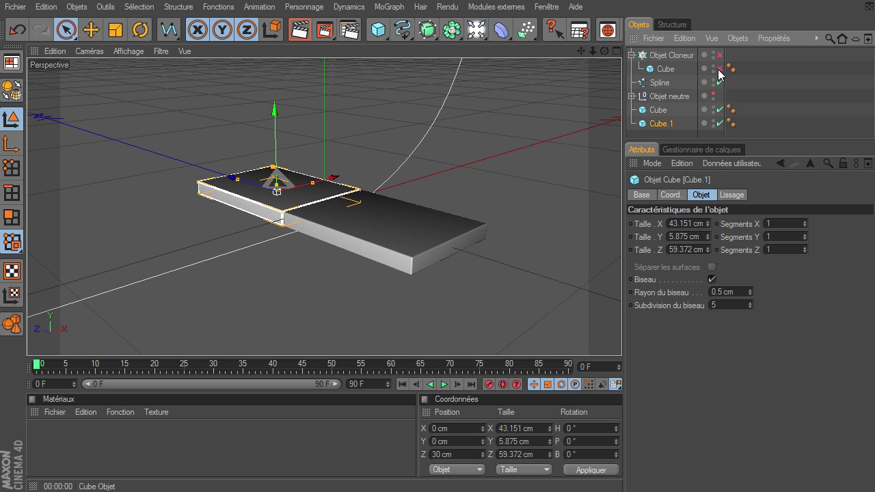
- Respace the plates so Cube sits at Z -50 cm and Cube.1 at Z 50 cm
left_click(659, 110)
left_click(464, 455)
type("-50")
key("Return")
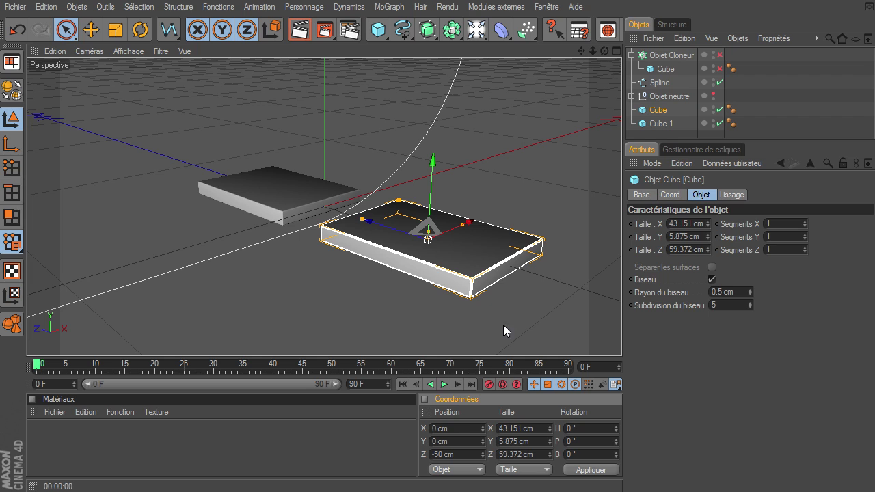
left_click(667, 125)
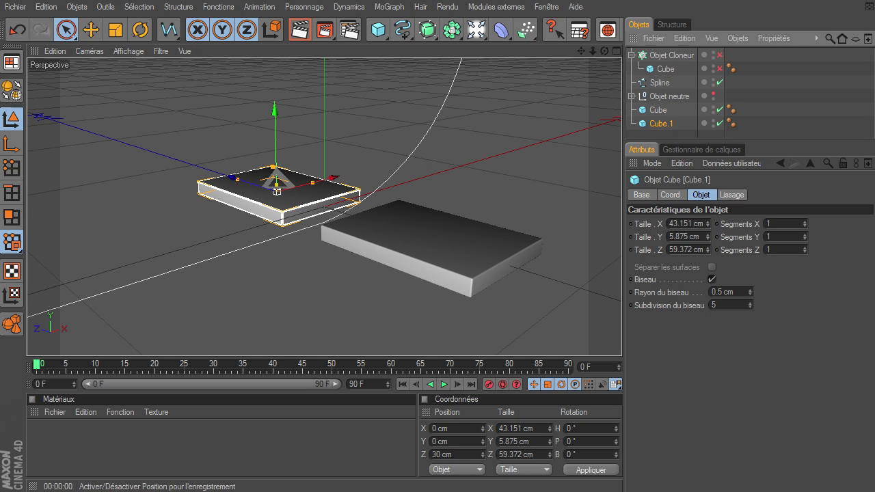
left_click(468, 455)
type("50")
key("Return")
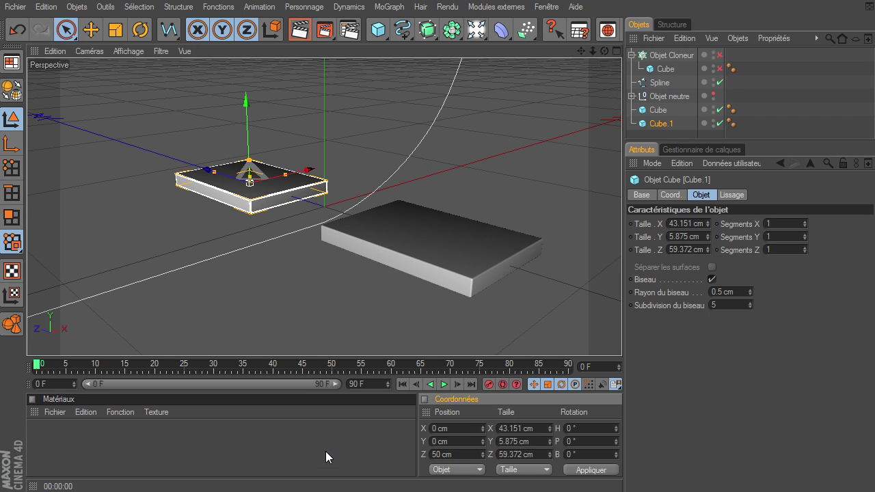
- Re-enable the plate inside the Cloner and select both Cube and Cube.1
left_click(719, 68)
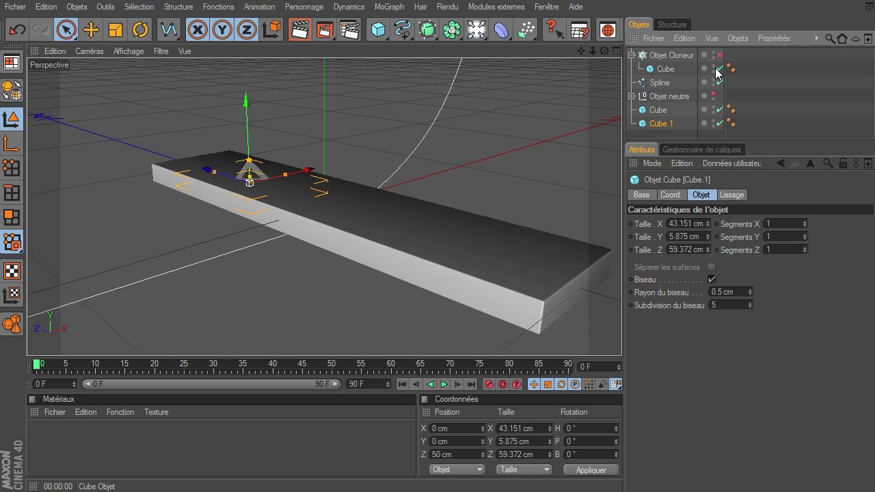
left_click(659, 112)
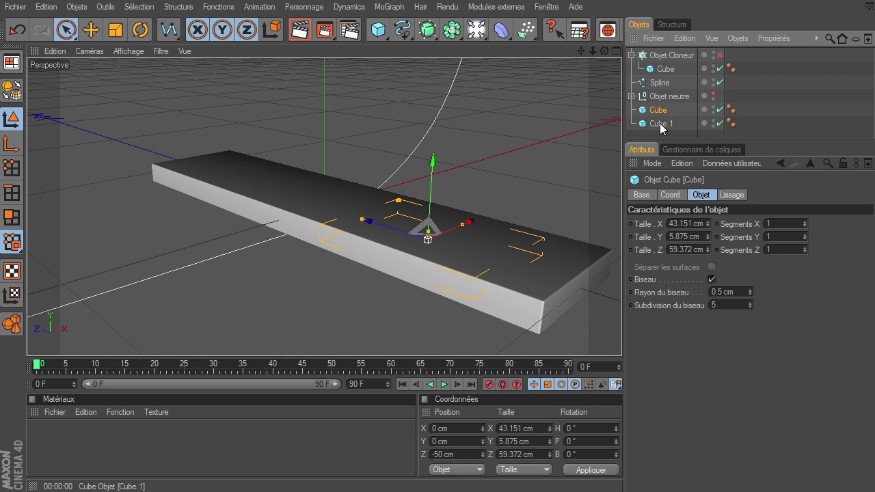
left_click(661, 125, "ctrl")
- Group Cube and Cube.1 into a null named 'attache' and move it inside the Objet Cloneur
right_click(661, 129)
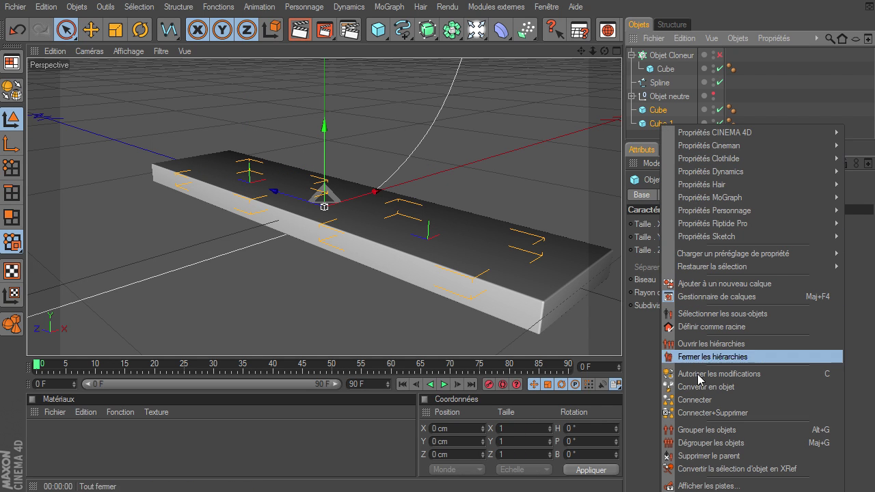
left_click(688, 431)
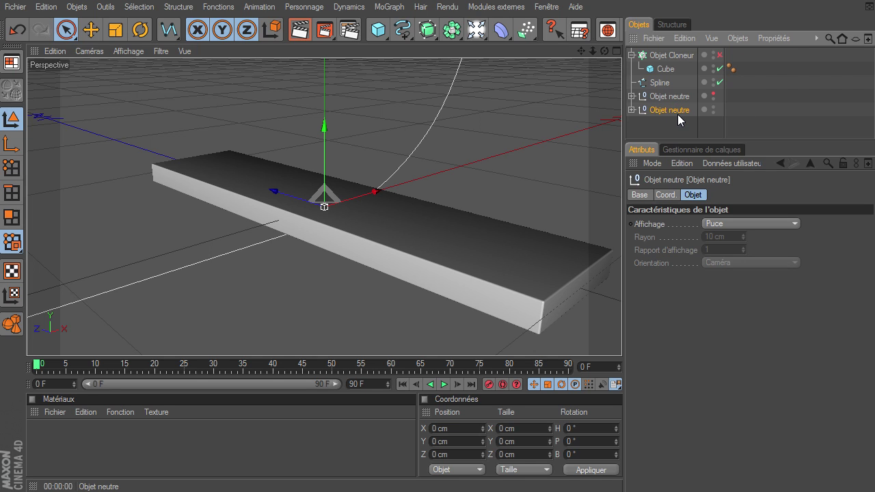
double_click(677, 114)
type("attac")
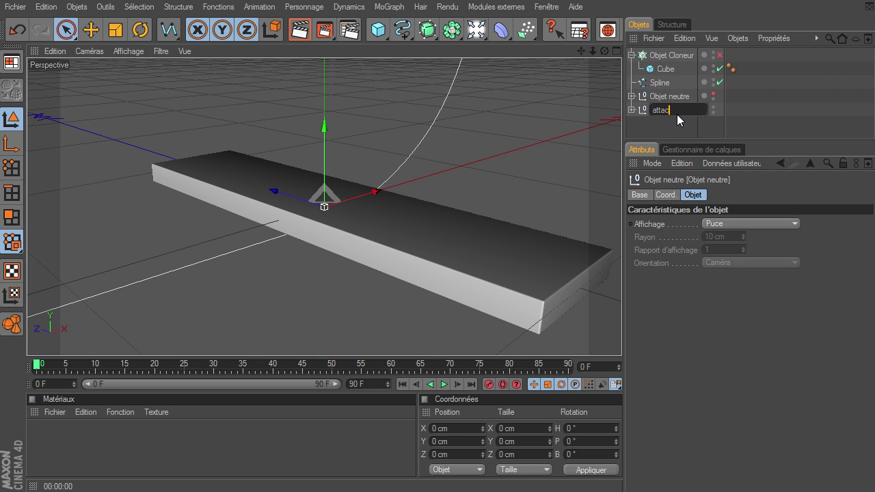
type("he")
key("Return")
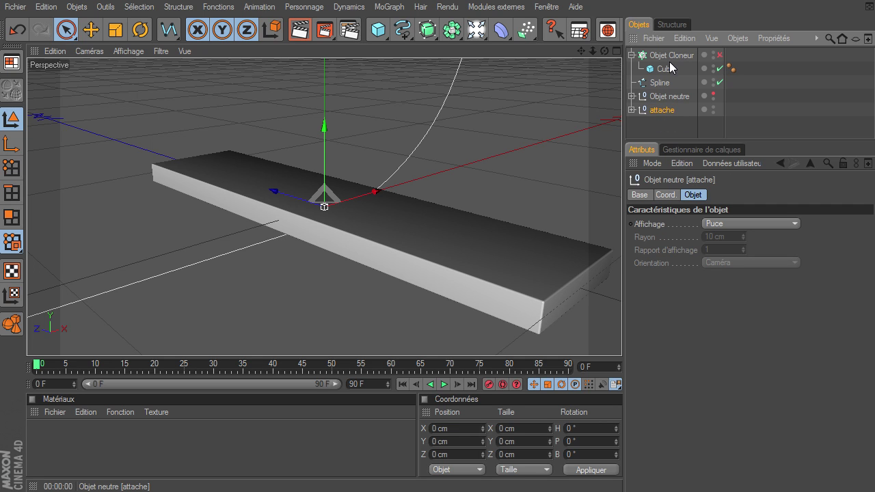
left_click_drag(669, 61, 669, 63)
left_click(719, 55)
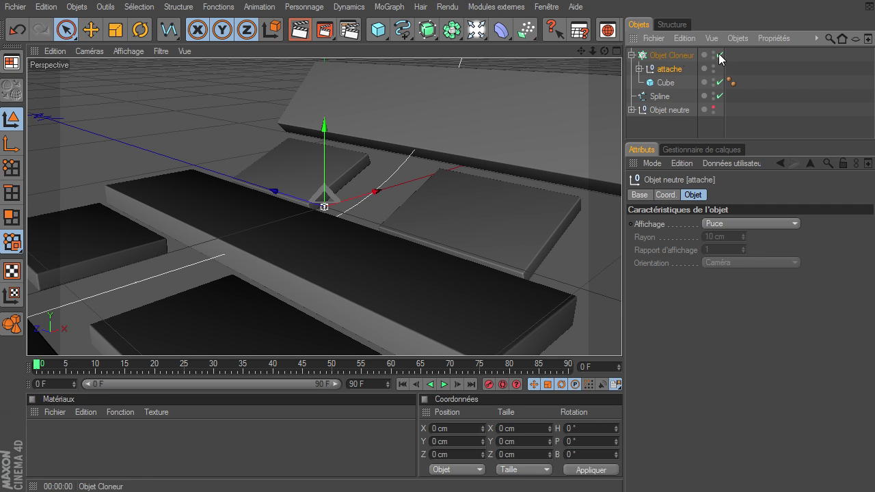
- Frame the whole cloned belt in view and select the Objet Cloneur
left_click(660, 97)
key("o")
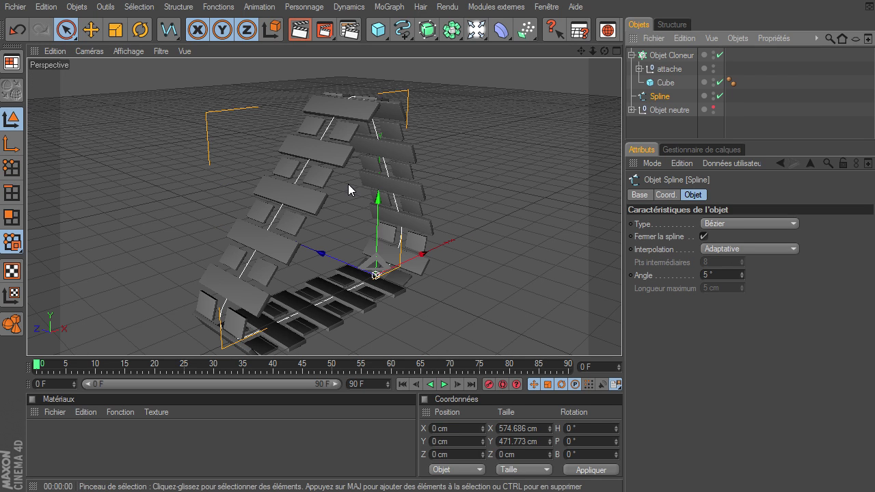
left_click(645, 130)
left_click(655, 55)
left_click(667, 69)
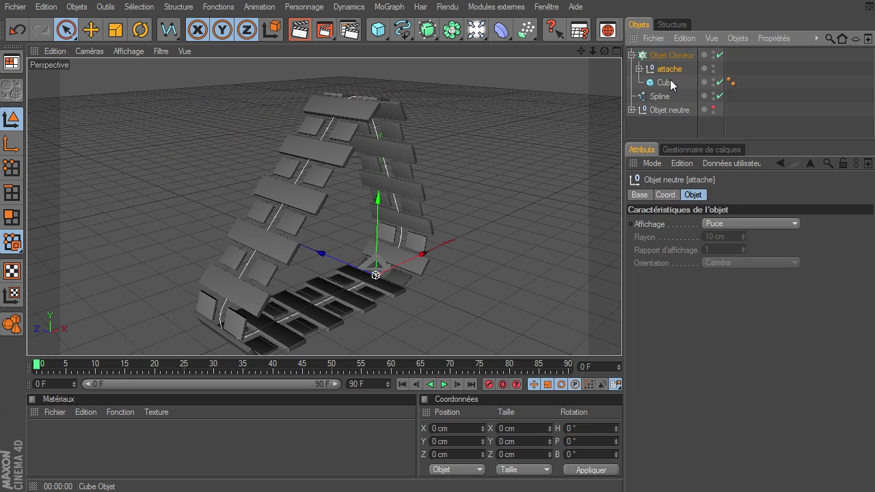
left_click(667, 82)
left_click(669, 55)
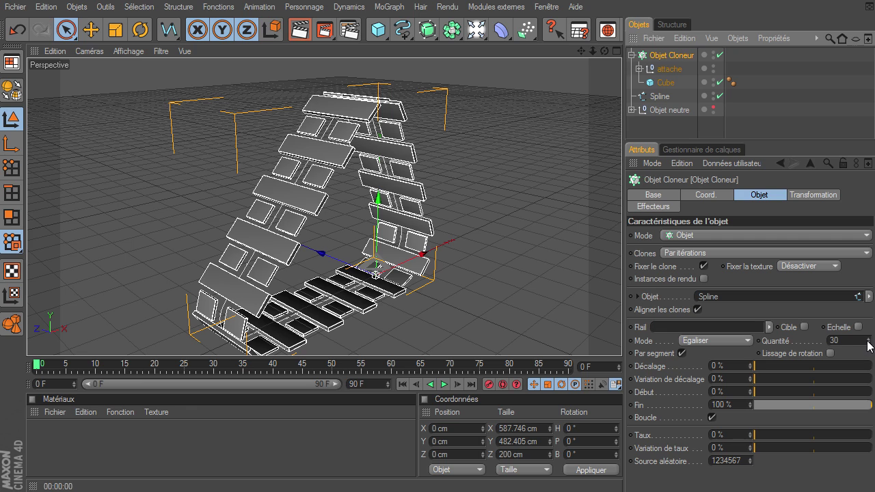
- Adjust the Cloner's Quantité to 60 and orbit to look down on the dense belt
left_click_drag(869, 340, 869, 344)
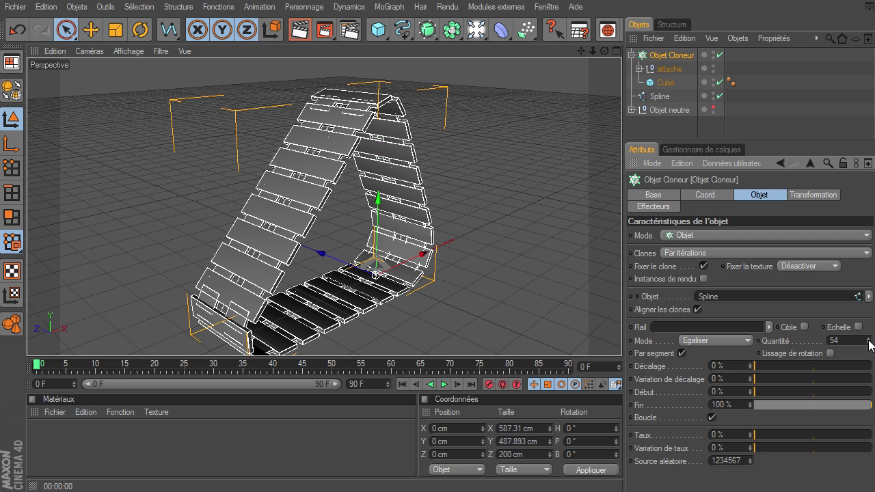
left_click(682, 123)
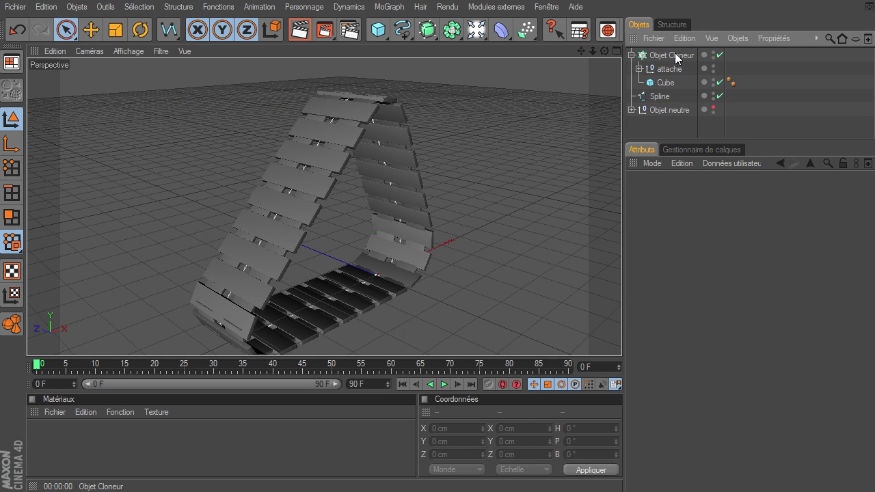
left_click(675, 54)
left_click(869, 337)
left_click(869, 338)
left_click(869, 337)
left_click(868, 338)
left_click(869, 338)
left_click(868, 337)
left_click(869, 338)
left_click(868, 337)
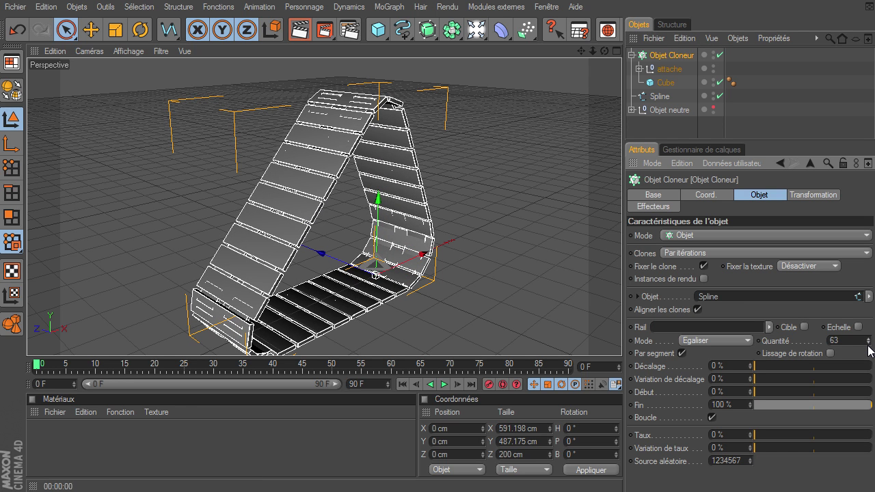
left_click(868, 343)
left_click(869, 343)
left_click(869, 343)
left_click(869, 343)
left_click(869, 343)
left_click(868, 343)
left_click(869, 343)
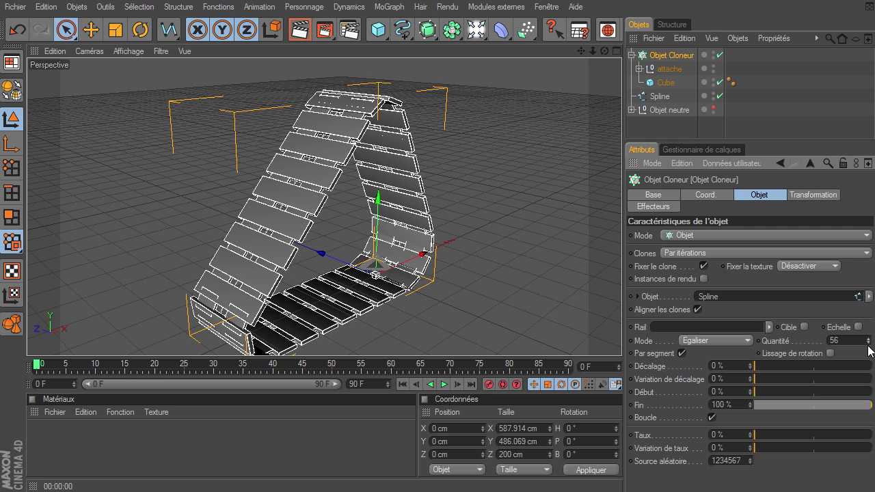
left_click(868, 338)
left_click(869, 337)
left_click(869, 338)
left_click(869, 338)
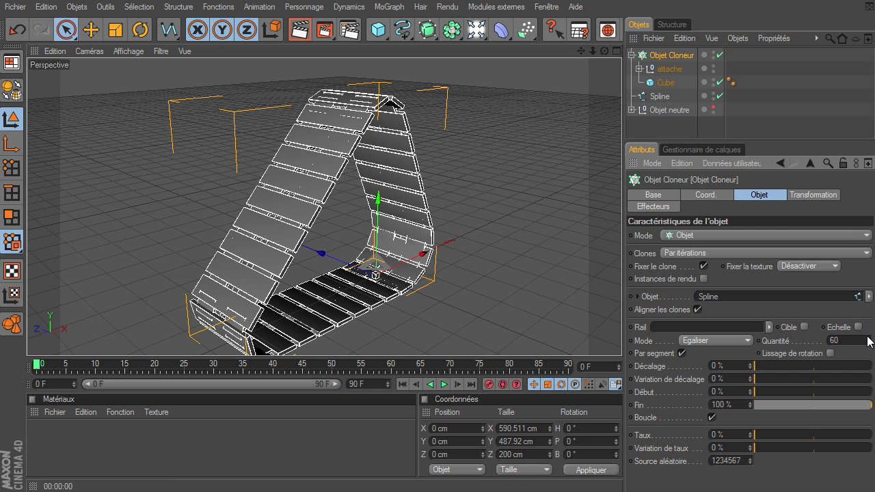
left_click(676, 134)
left_click_drag(604, 50, 621, 338)
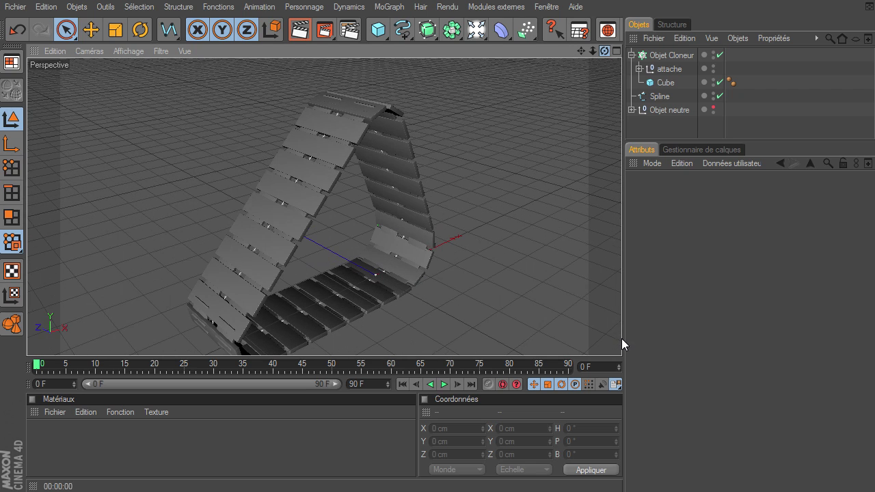
- Render a preview of the belt, then unhide the three cylinder pulleys in the viewport
left_click(306, 35)
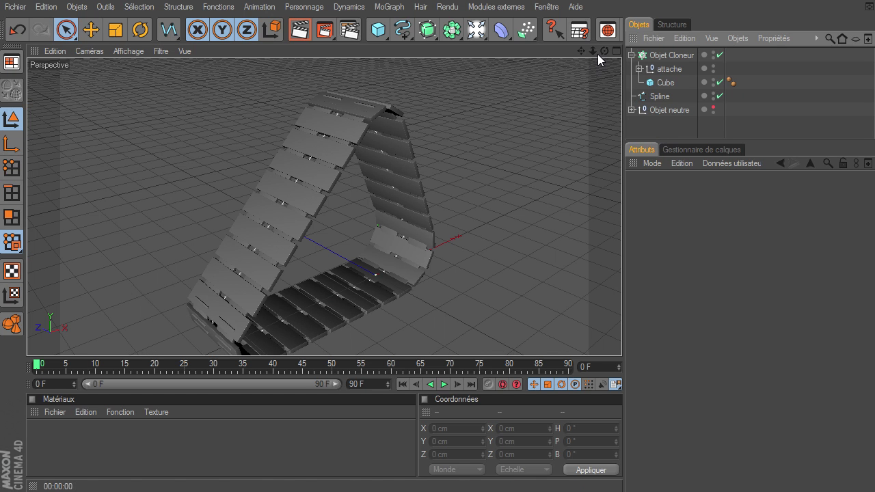
mouse_move(605, 50)
left_mouse_down()
mouse_move(622, 338)
mouse_move(604, 51)
left_mouse_up()
left_click(713, 107)
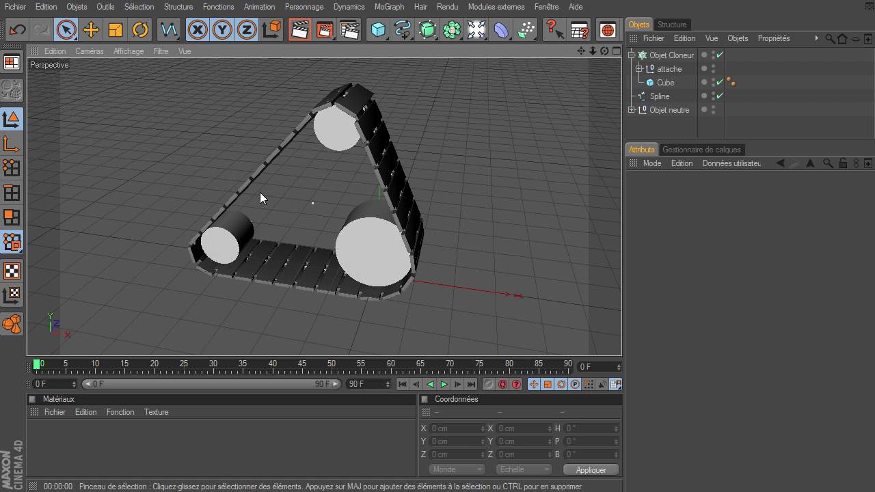
left_click(667, 59)
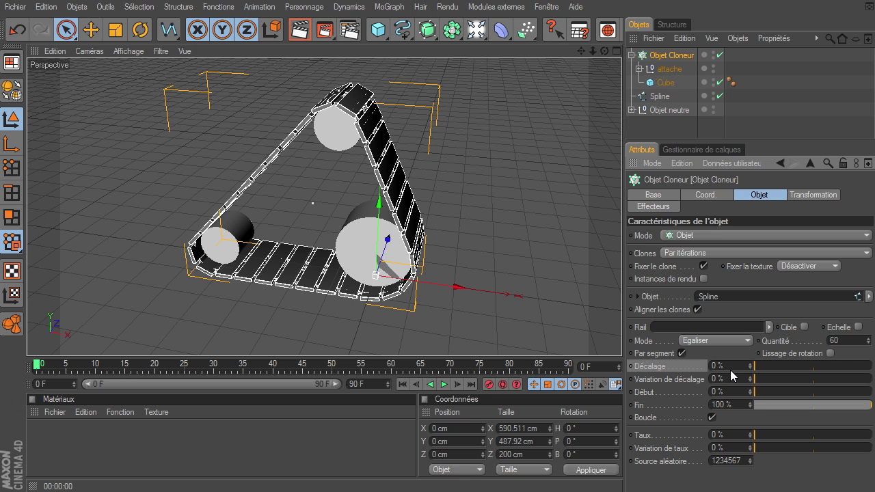
left_click_drag(751, 365, 762, 369)
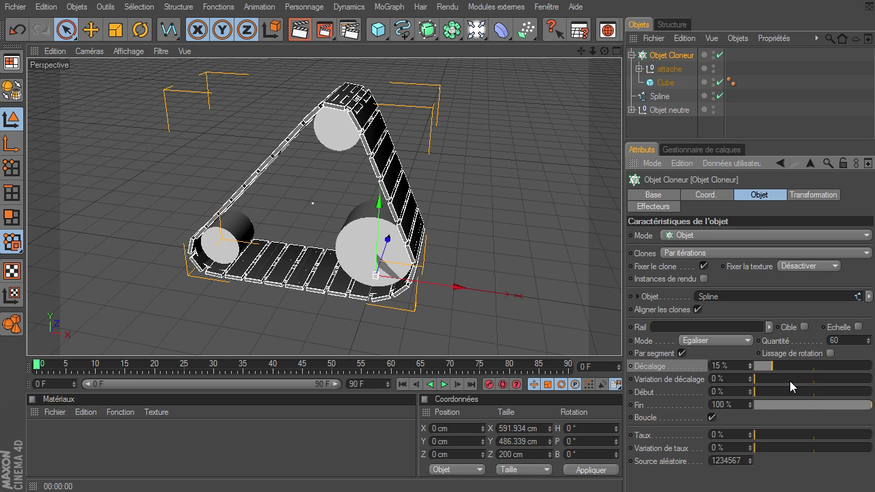
mouse_move(771, 370)
left_mouse_down()
mouse_move(764, 365)
mouse_move(830, 366)
mouse_move(760, 373)
mouse_move(874, 370)
left_mouse_up()
left_click_drag(728, 366, 640, 369)
type("500")
key("Return")
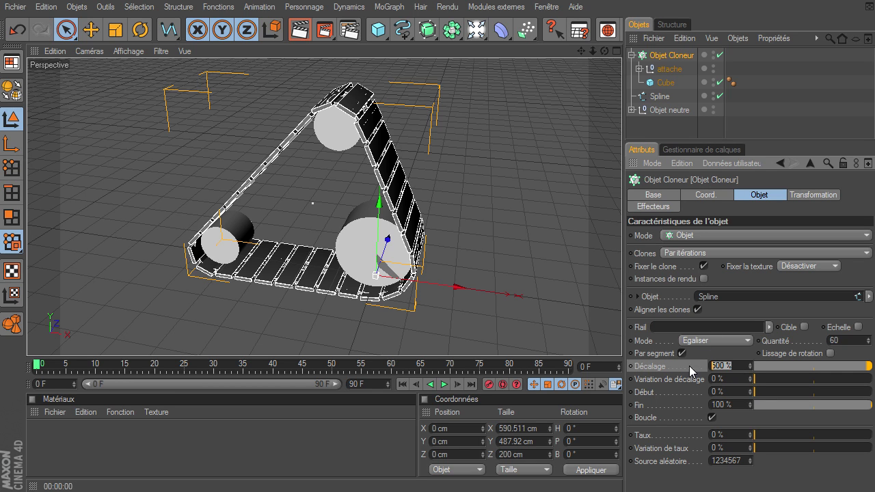
type("-50")
key("Return")
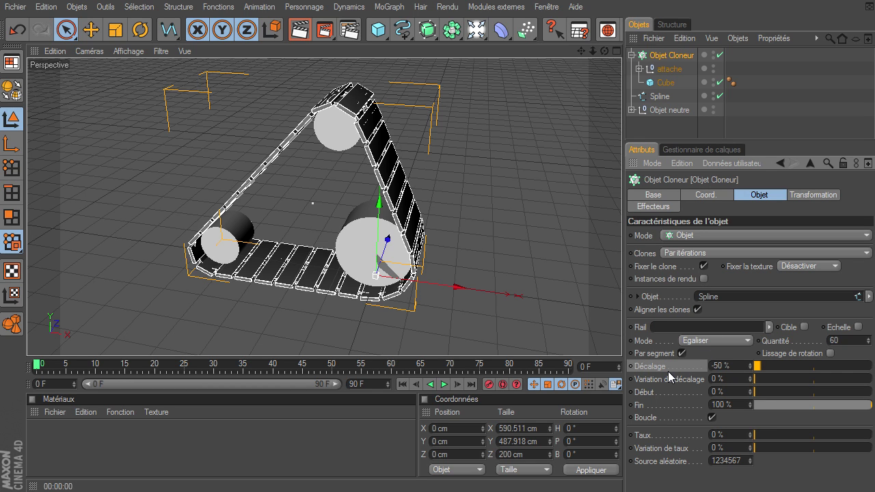
mouse_move(758, 365)
left_mouse_down()
mouse_move(841, 370)
mouse_move(741, 366)
left_mouse_up()
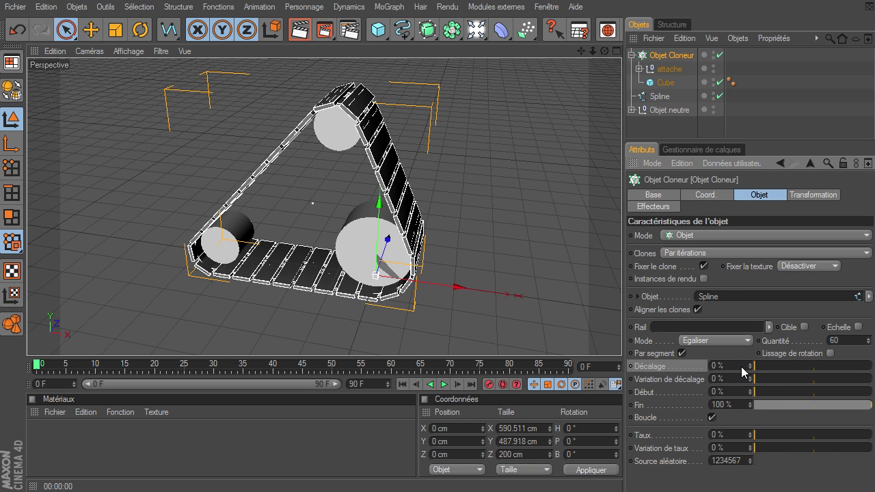
left_click(658, 127)
mouse_move(605, 49)
left_mouse_down()
mouse_move(614, 339)
mouse_move(622, 339)
left_mouse_up()
left_click_drag(605, 51, 621, 338)
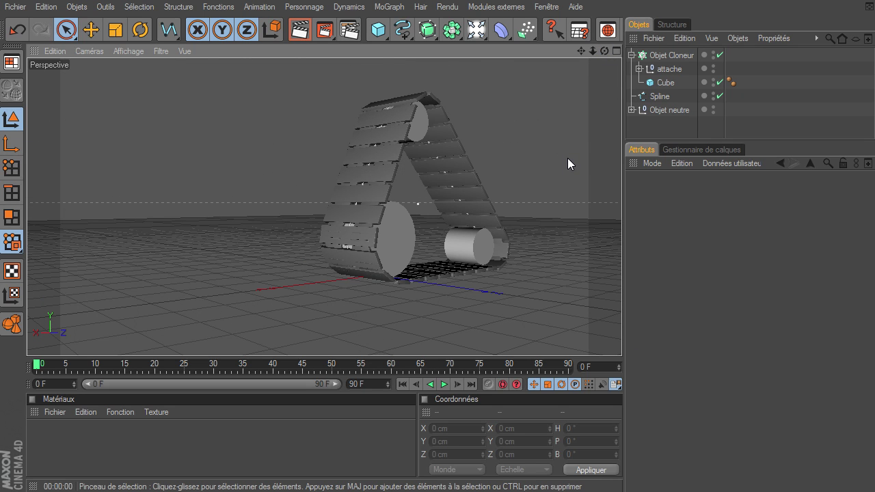